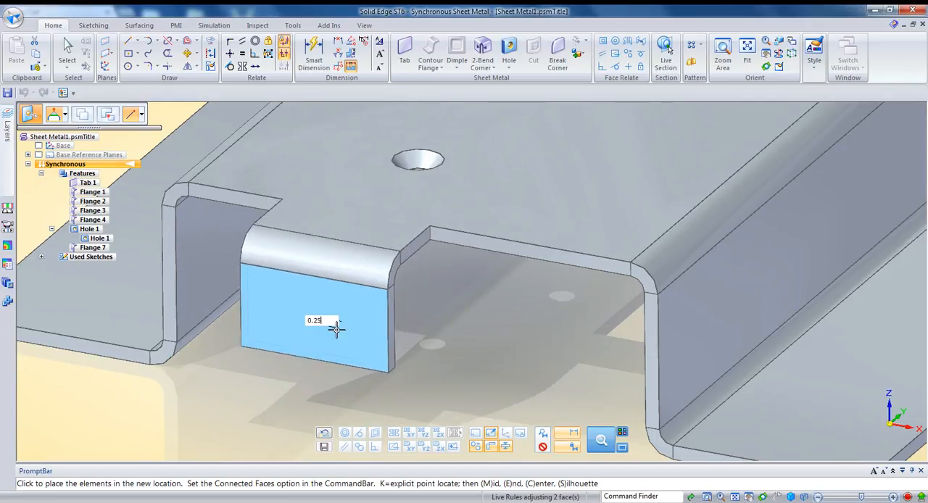
Move the front tab's flange face by 0.25 in along its normal.
left_click(336, 329)
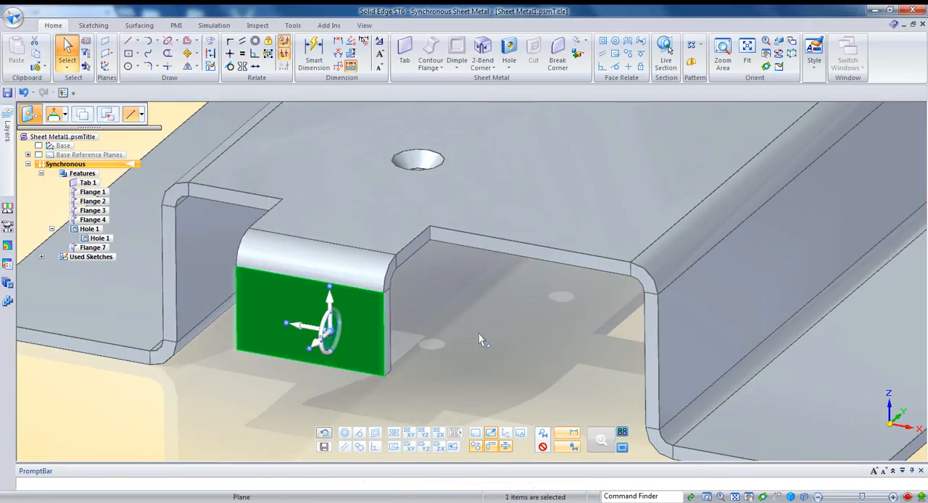
Add the countersunk hole to the selected front flange face and move both together outward along the face's normal.
scroll(480, 322, "down", 3)
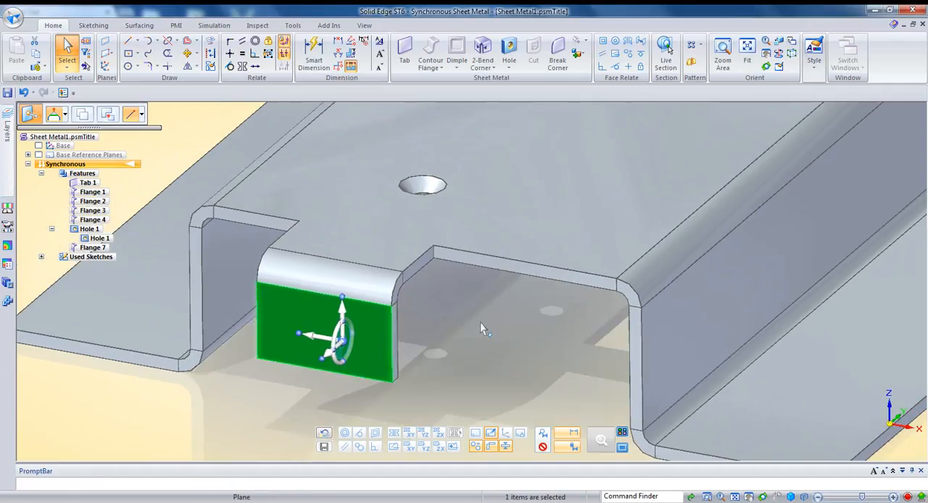
scroll(480, 323, "down", 3)
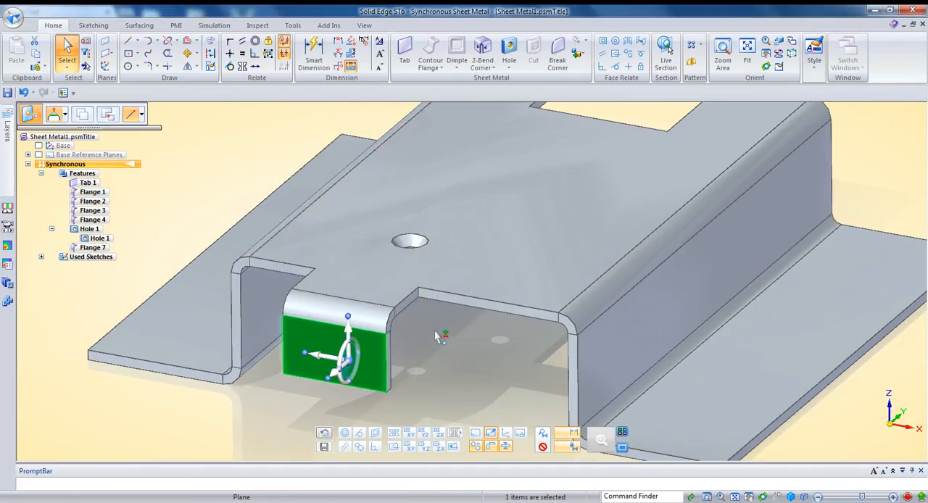
left_click(414, 244, "ctrl")
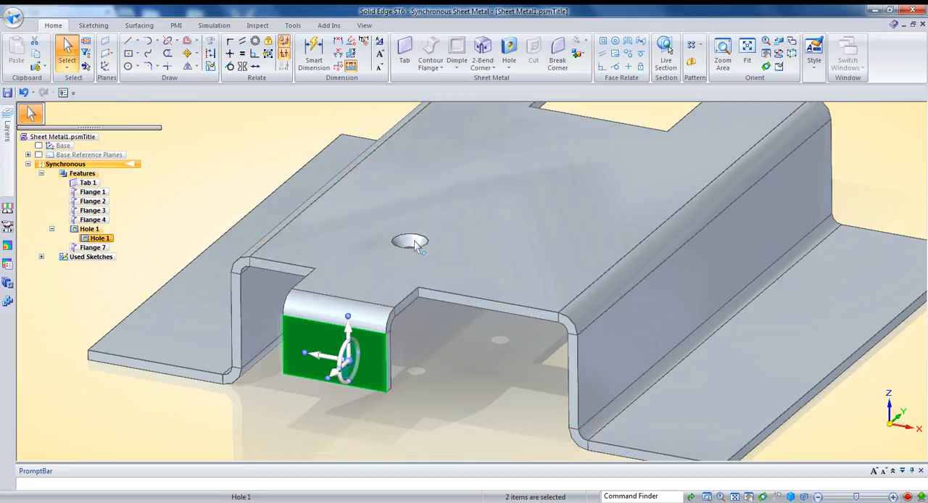
left_click(339, 370)
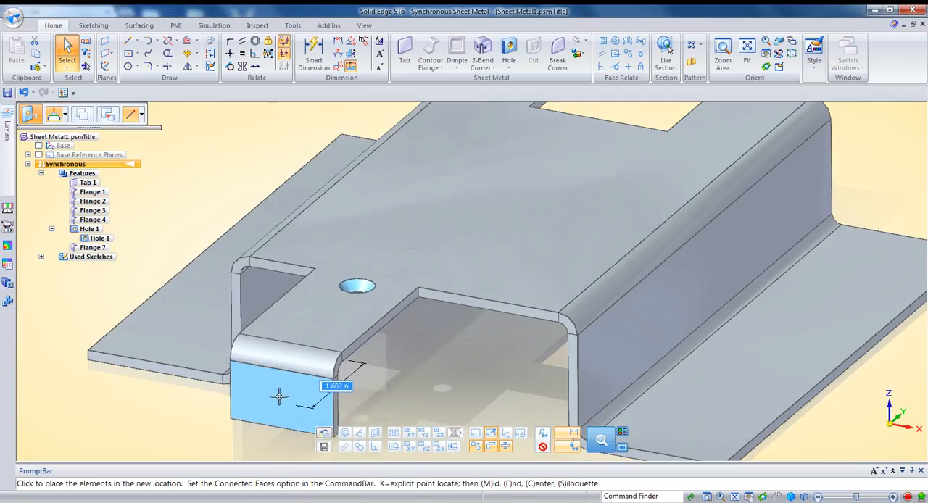
left_click(320, 387)
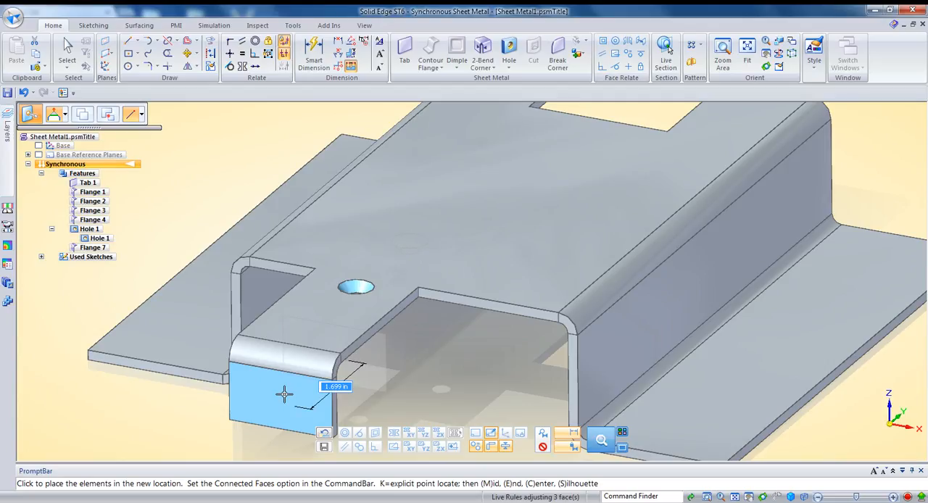
scroll(284, 394, "down", 2)
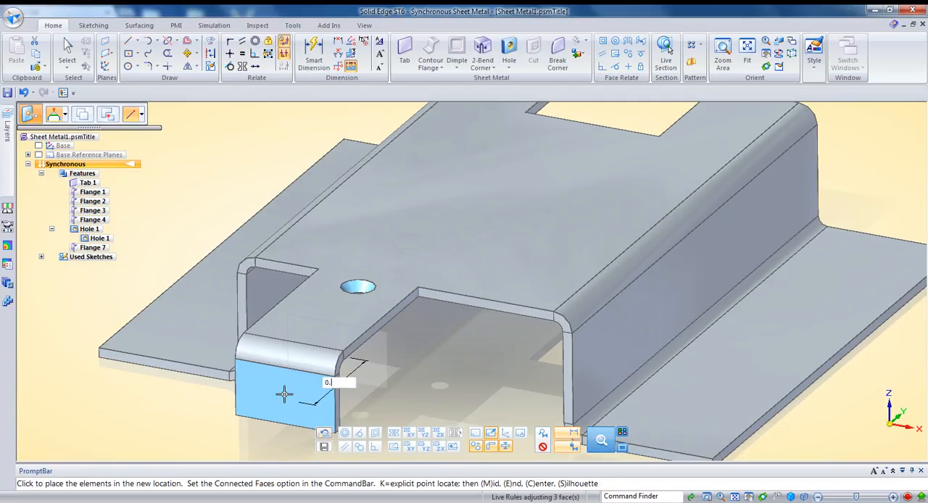
left_click(285, 393)
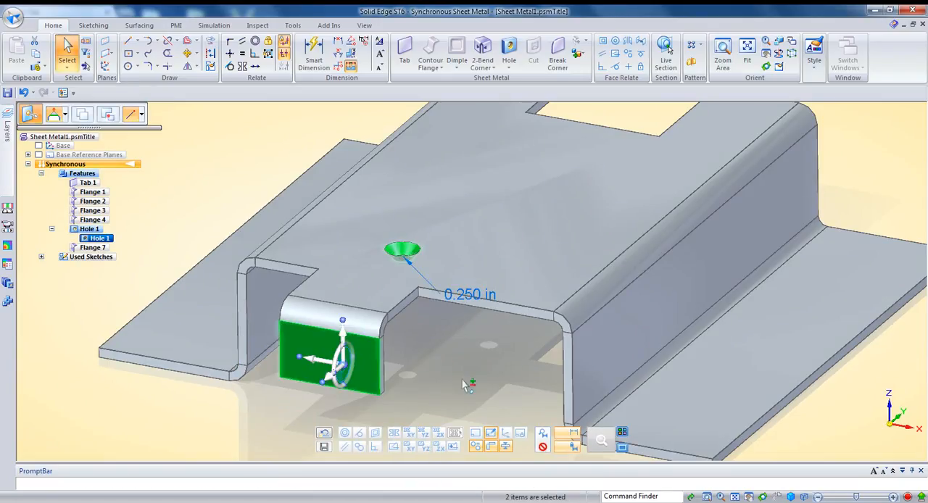
Relocate the steering wheel to the tab's bend corner and move the flange and hole back in line with the plate's front edge.
scroll(457, 384, "up", 3)
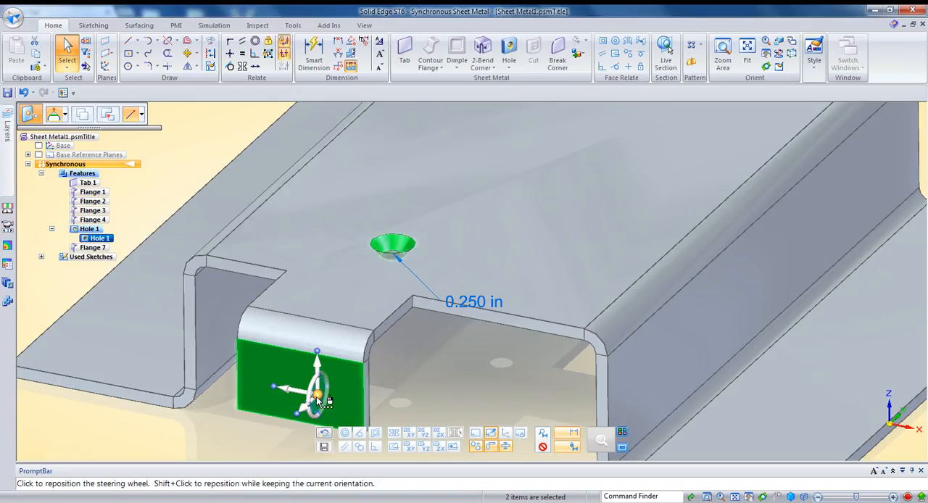
left_click_drag(319, 397, 383, 344)
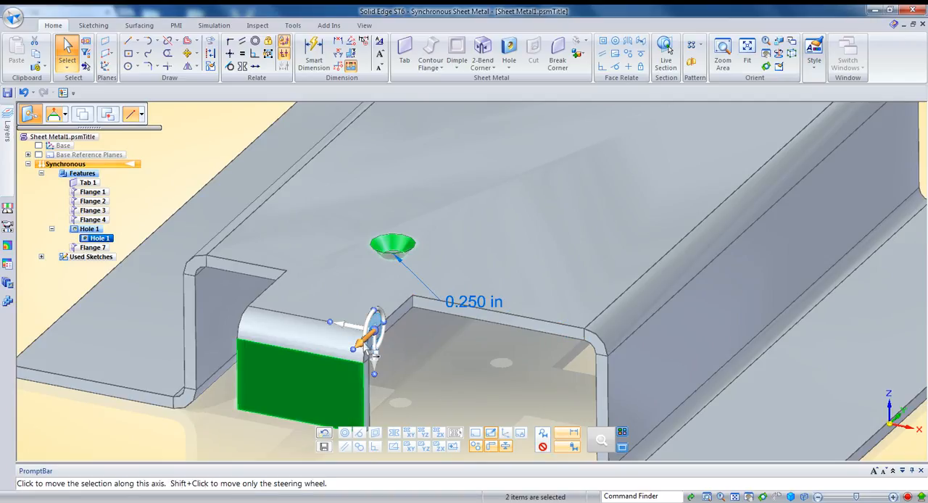
left_click(367, 348)
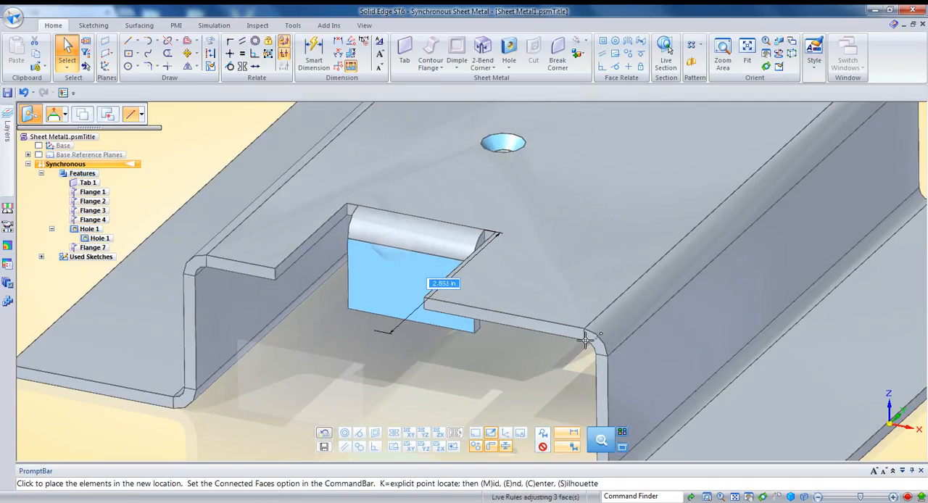
left_click(476, 338)
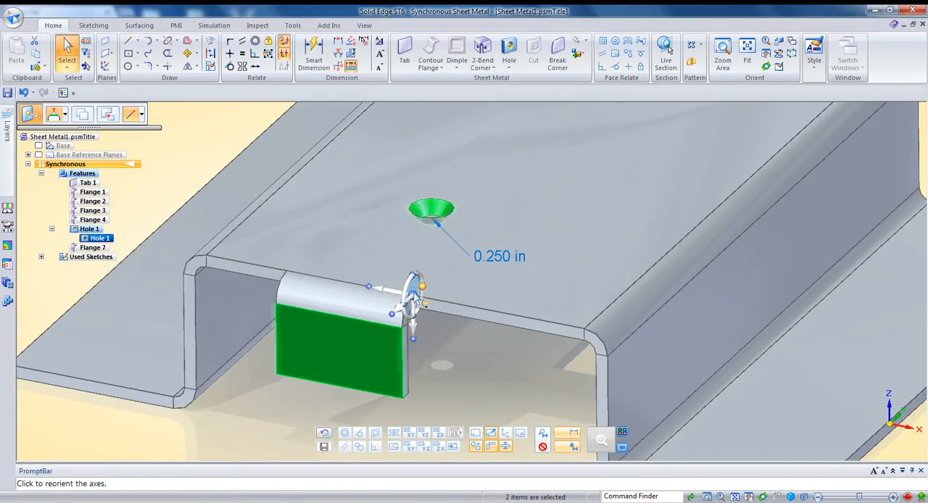
left_click(465, 363)
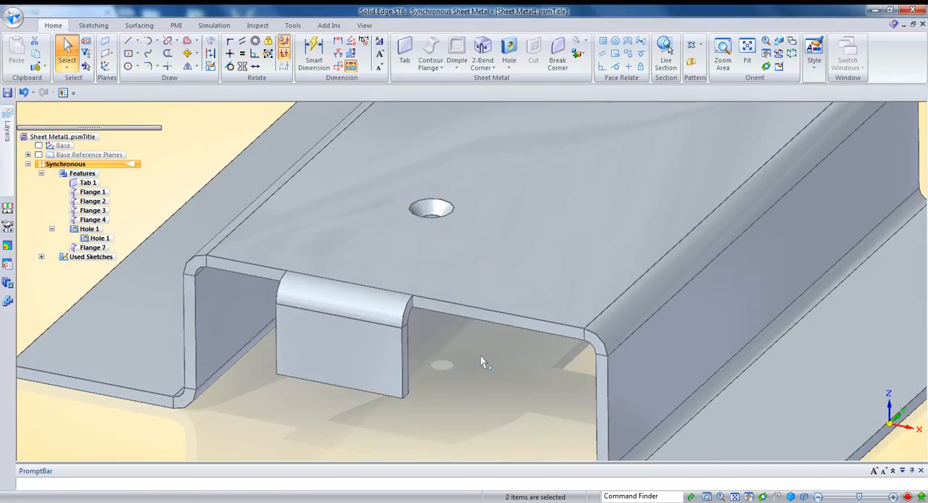
Select both side faces of the front flange and move them together sideways along the plate's front edge.
scroll(460, 355, "down", 3)
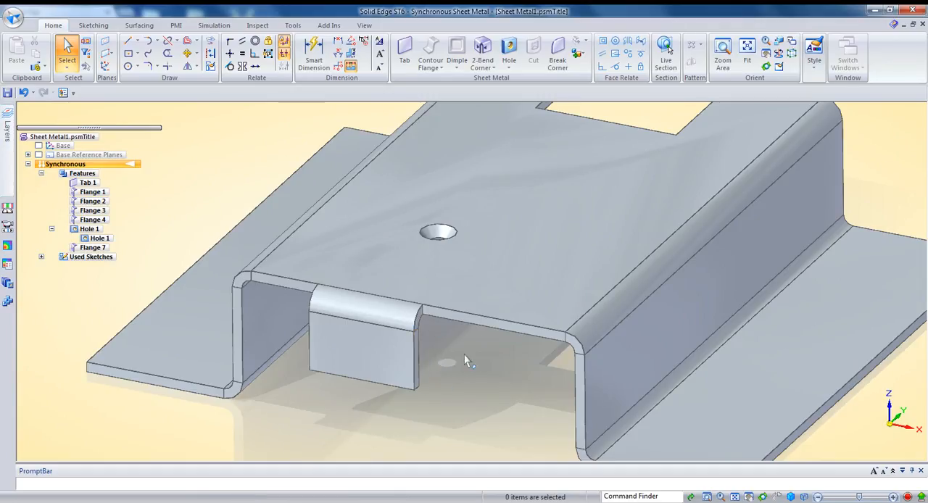
left_click(421, 351)
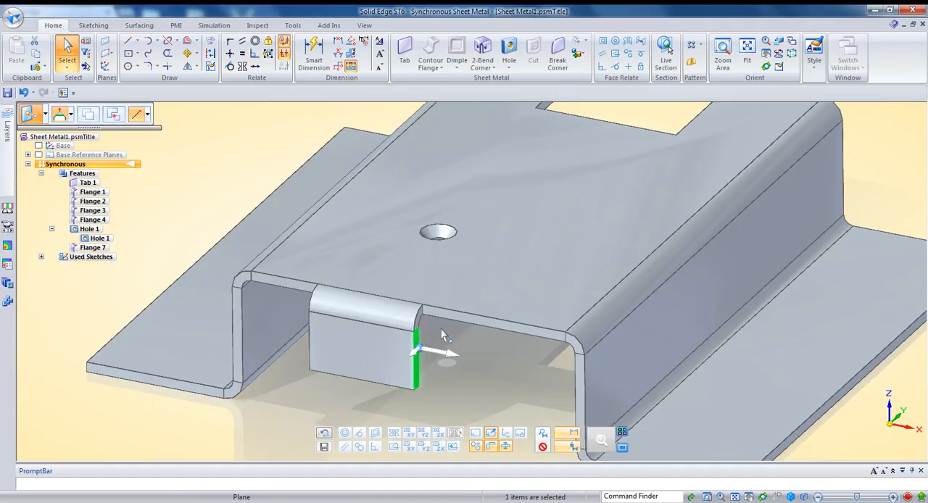
left_click(312, 346, "ctrl")
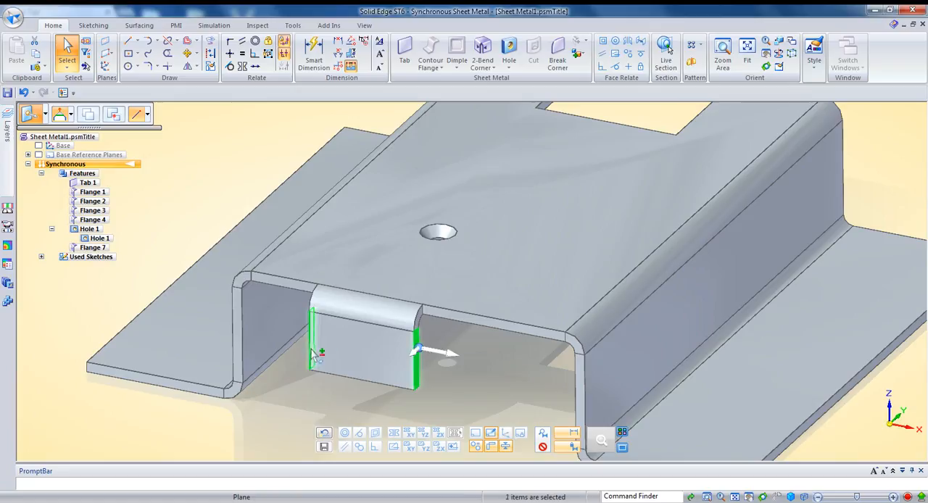
left_click(418, 351)
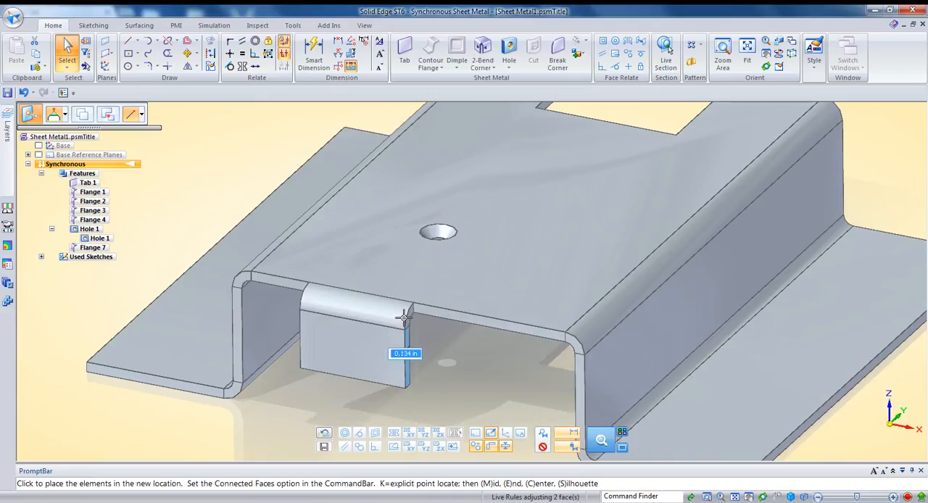
left_click(448, 337)
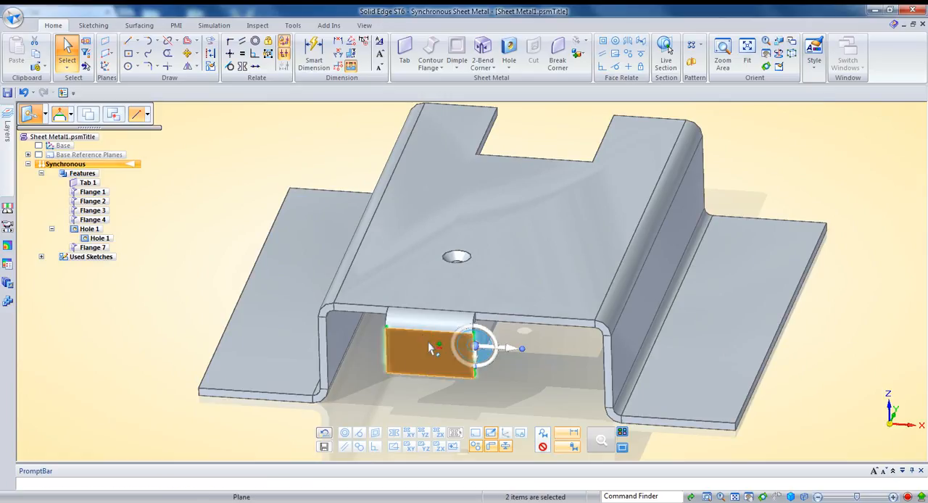
left_click(388, 425)
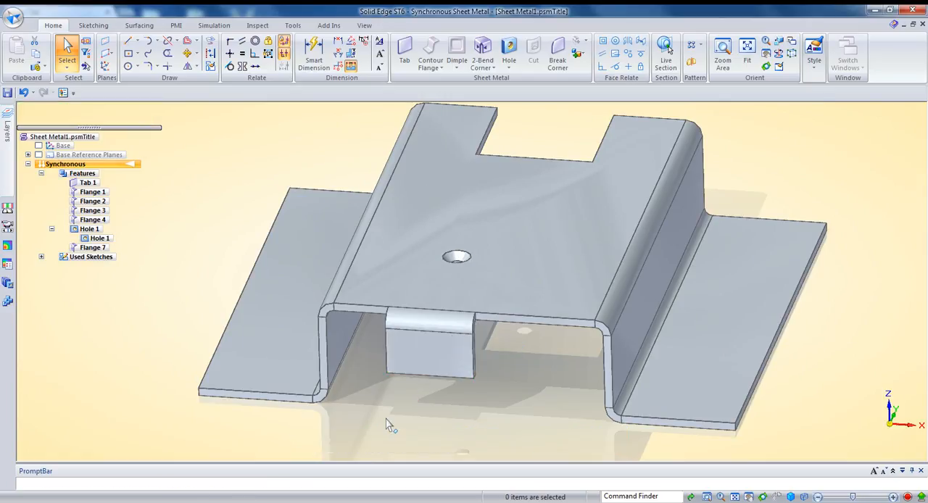
Window-select the front flange together with the countersunk hole and move them sideways by 0.500 in.
middle_click_drag(480, 425, 397, 413)
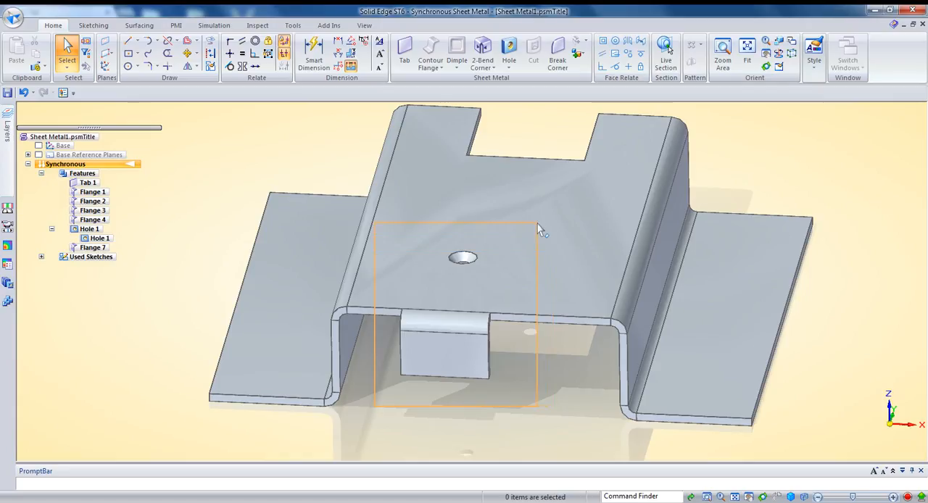
left_click_drag(538, 224, 538, 223)
middle_click_drag(461, 291, 505, 340)
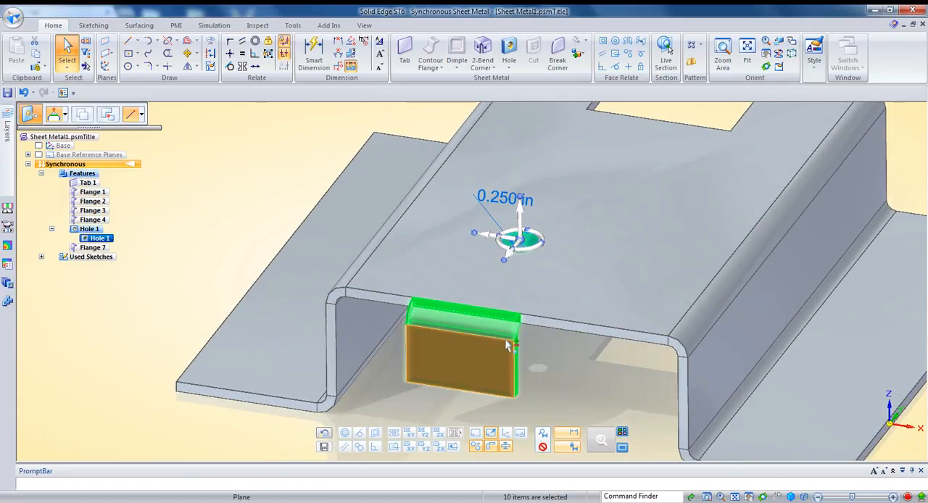
left_click(496, 237)
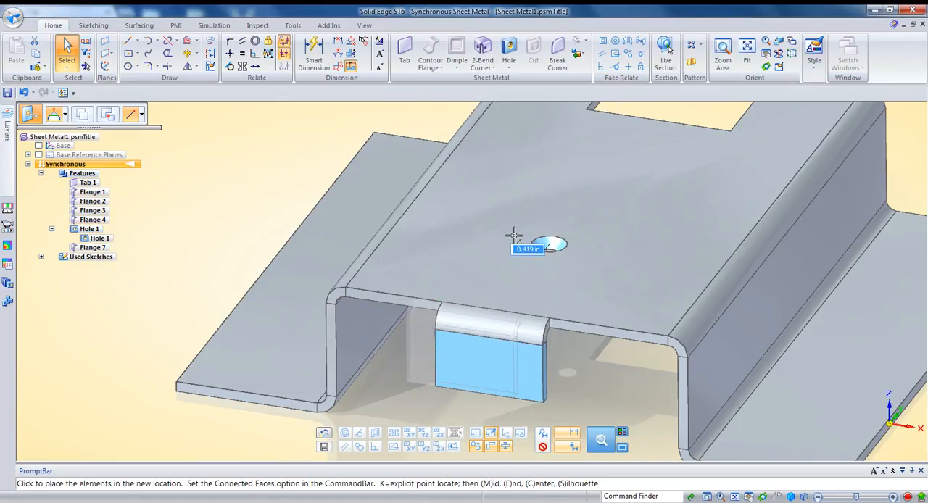
type("00")
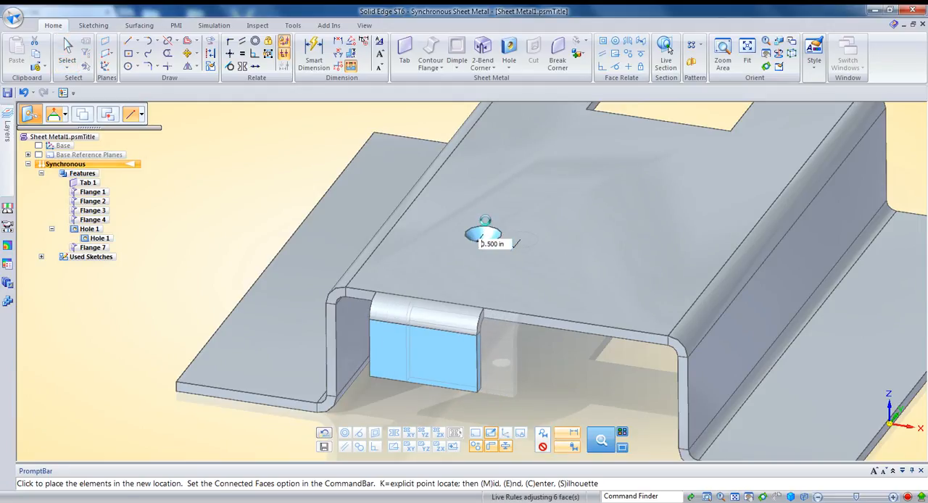
key("Return")
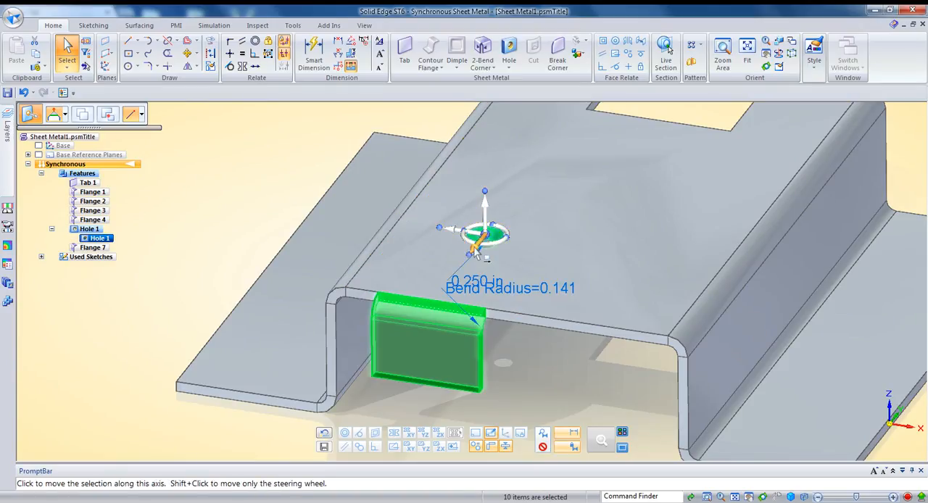
Move the selected flange and hole outward beyond the plate's front edge and clear the selection.
left_click(477, 249)
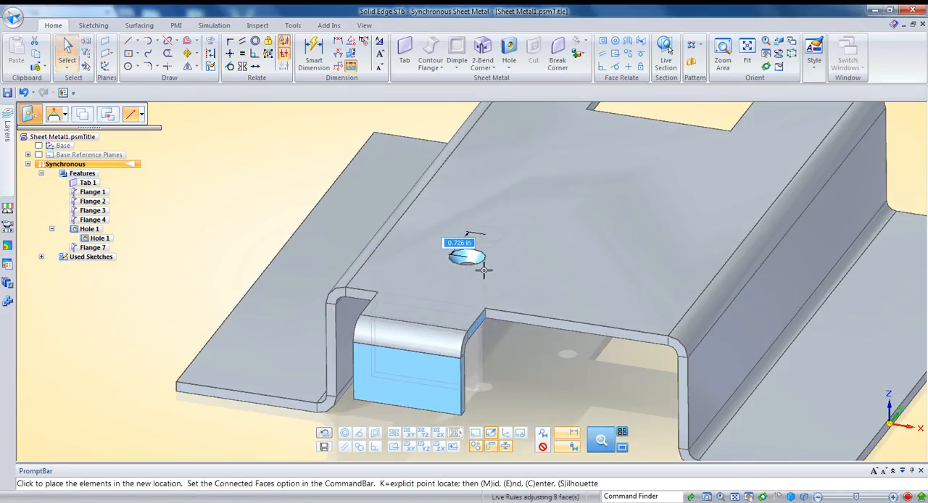
left_click(482, 270)
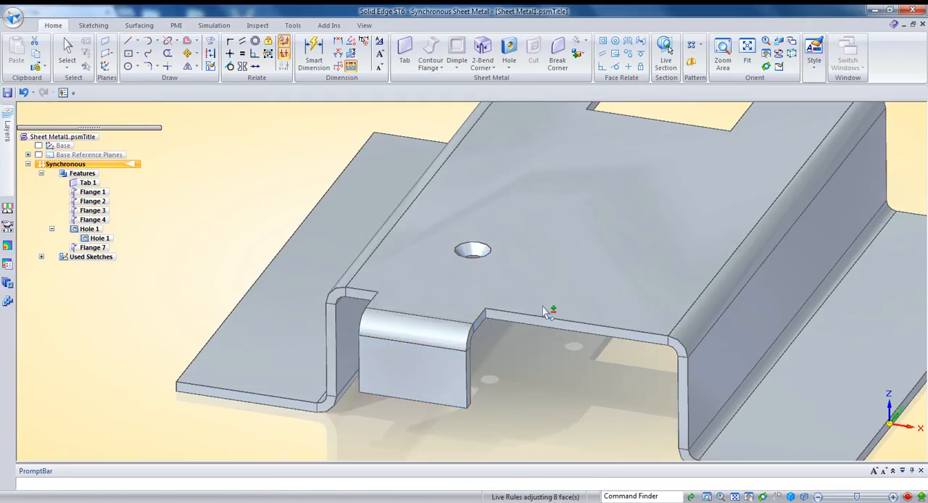
key("Escape")
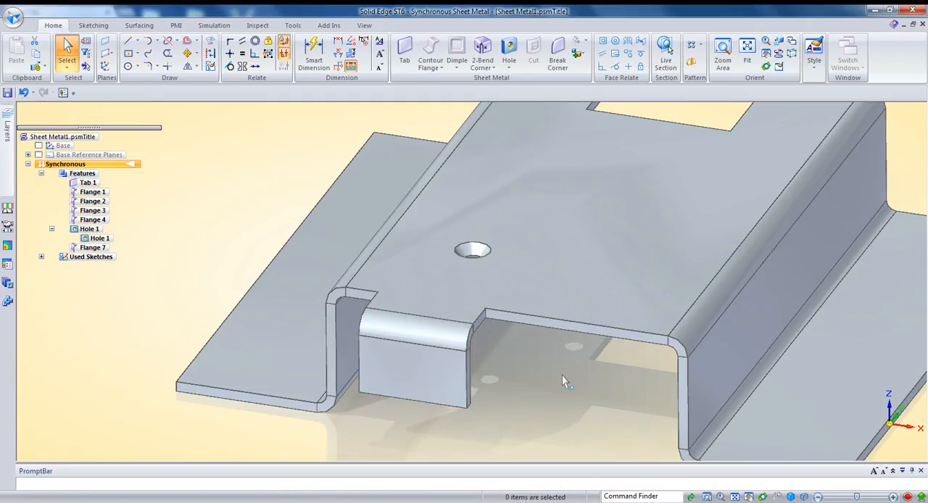
scroll(562, 373, "down", 3)
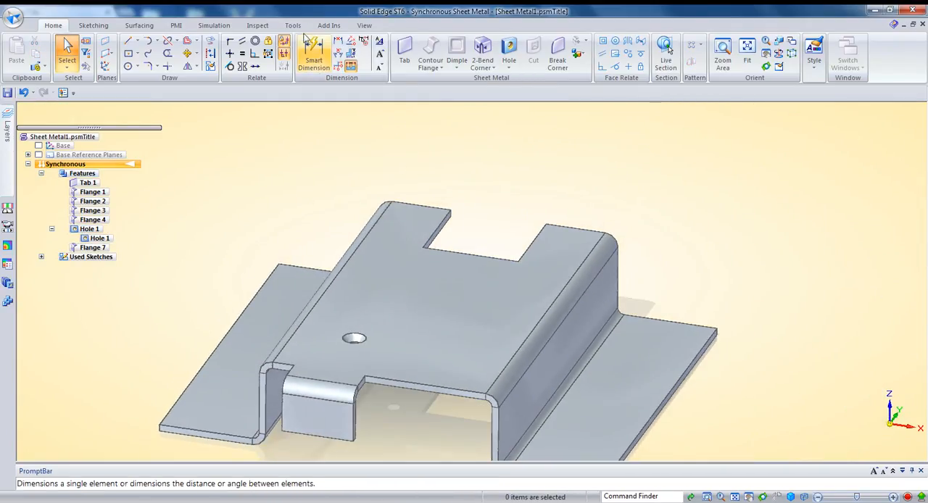
Dimension the width of the rear notch with Smart Dimension, placing the dimension behind the plate.
left_click(314, 53)
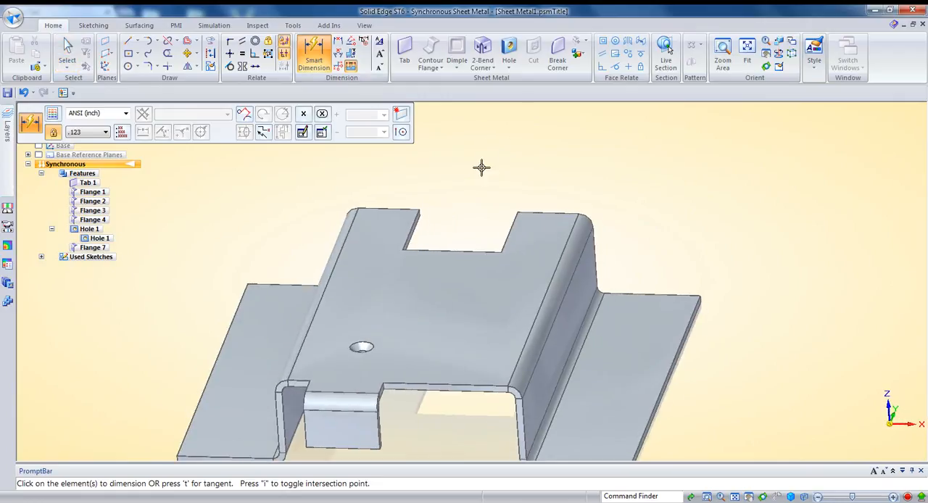
left_click(455, 259)
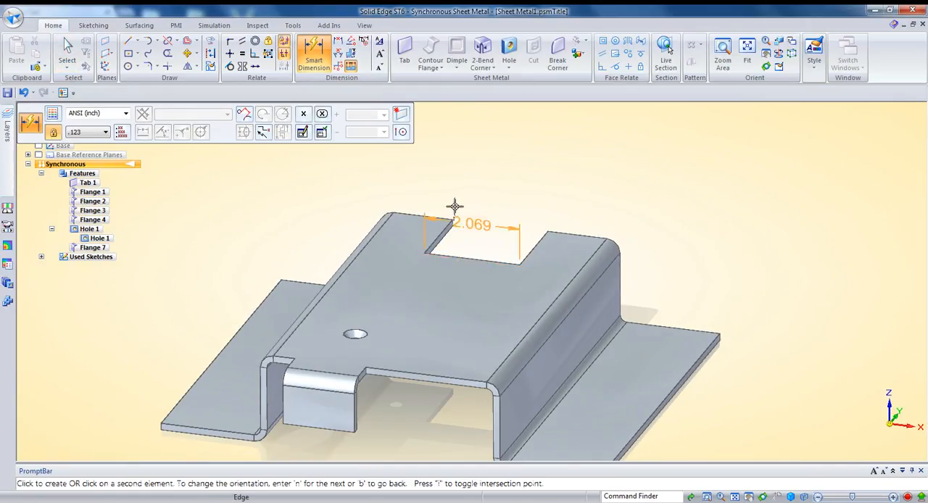
left_click(458, 174)
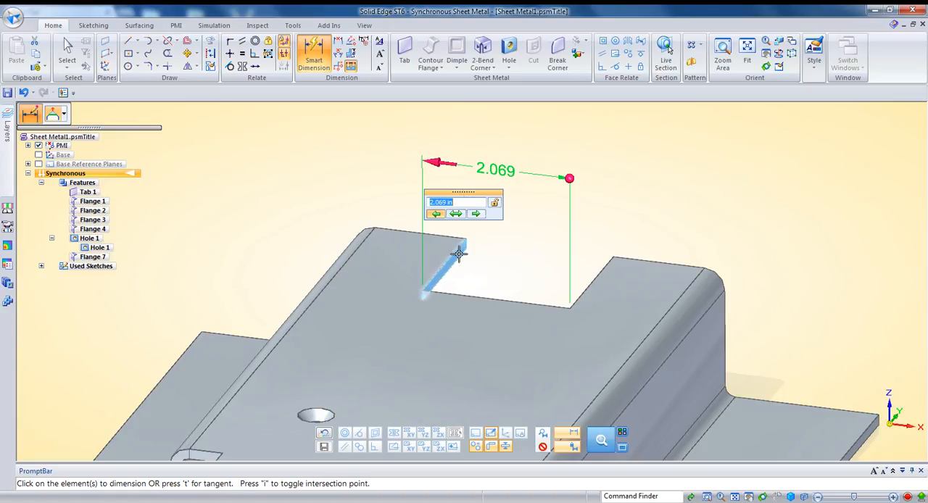
Adjust the rear notch's width in increments to 2.172 in, moving the notch side nearest the hole.
scroll(465, 207, "up", 3)
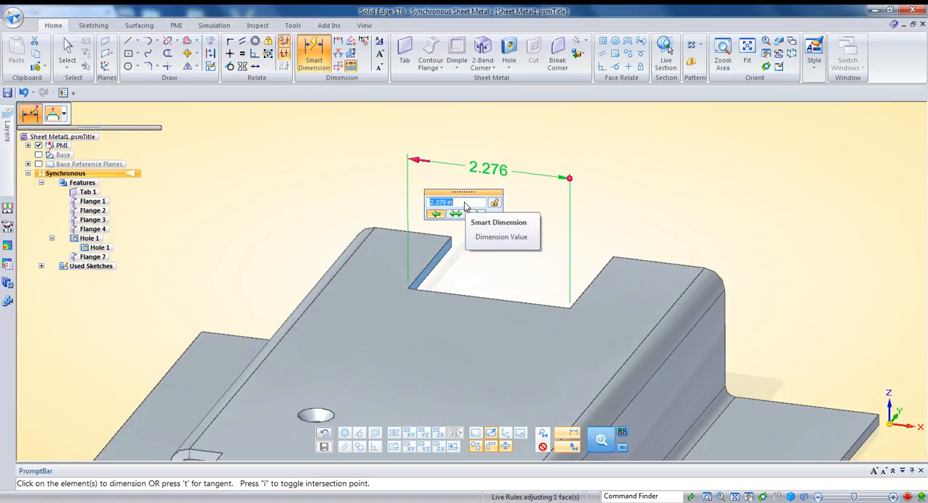
scroll(466, 207, "down", 4)
scroll(466, 207, "up", 2)
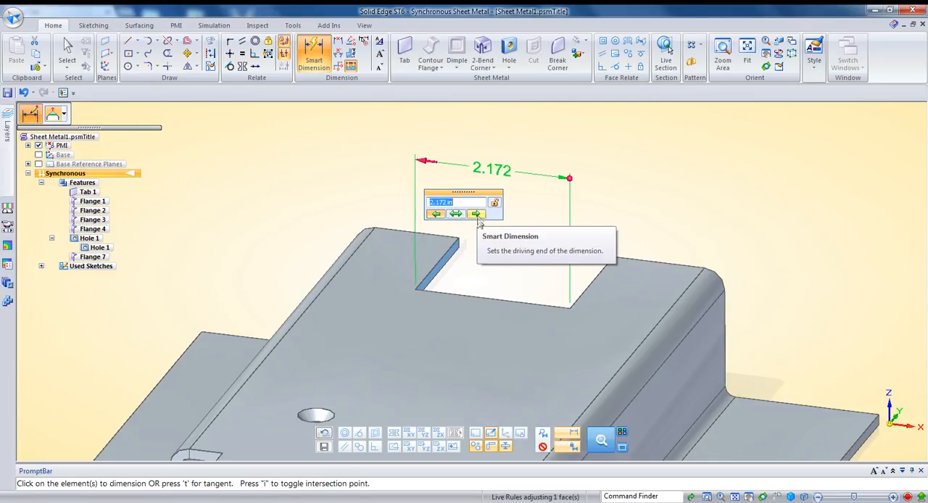
Switch the notch dimension's driving end to the opposite side and step the width up and back to 2.172 in.
left_click(477, 215)
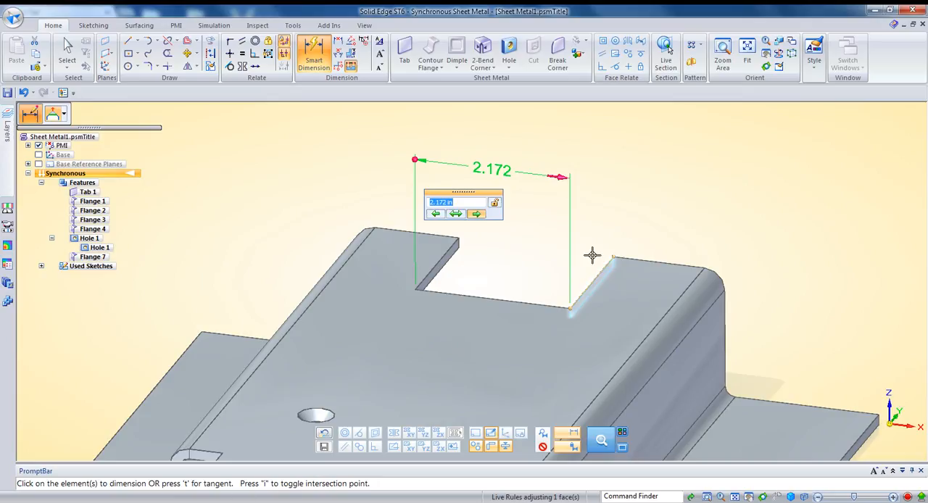
scroll(467, 205, "up", 2)
scroll(467, 205, "down", 3)
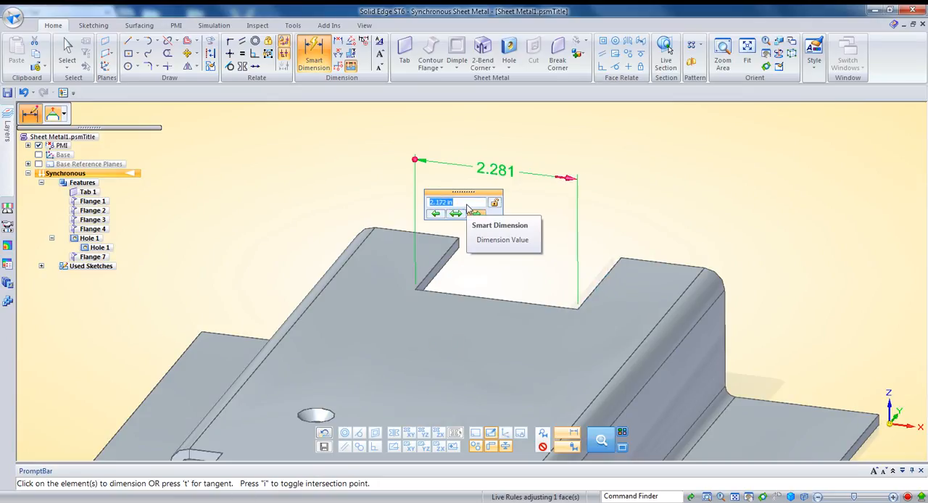
Step the rear notch's width down to 1.846 in, moving the notch side farthest from the hole.
scroll(467, 207, "down", 2)
scroll(467, 207, "up", 1)
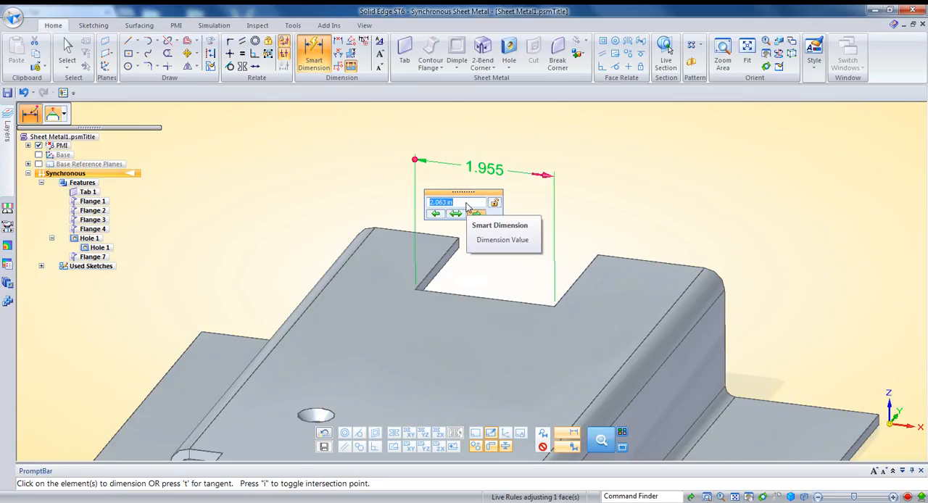
scroll(467, 207, "down", 1)
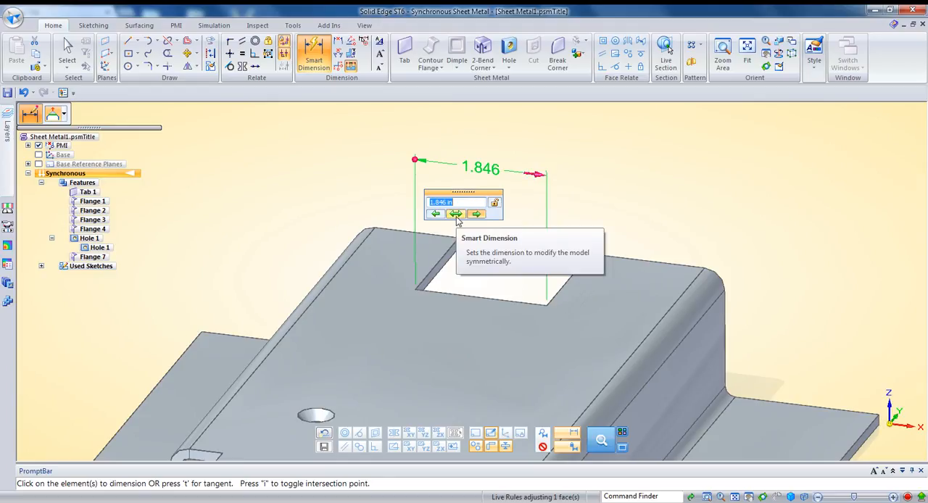
Make the notch dimension modify the model symmetrically, set the width to 2 in, and leave the dimension edit.
left_click(455, 215)
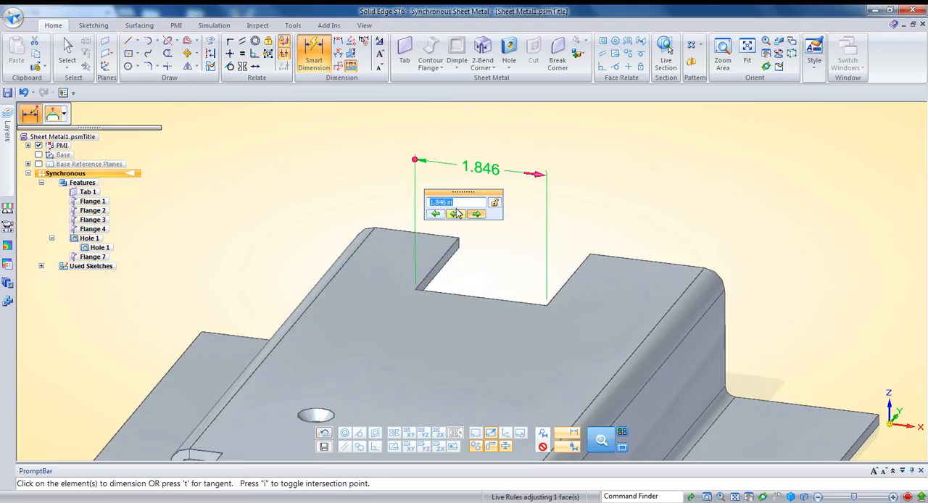
scroll(461, 207, "up", 3)
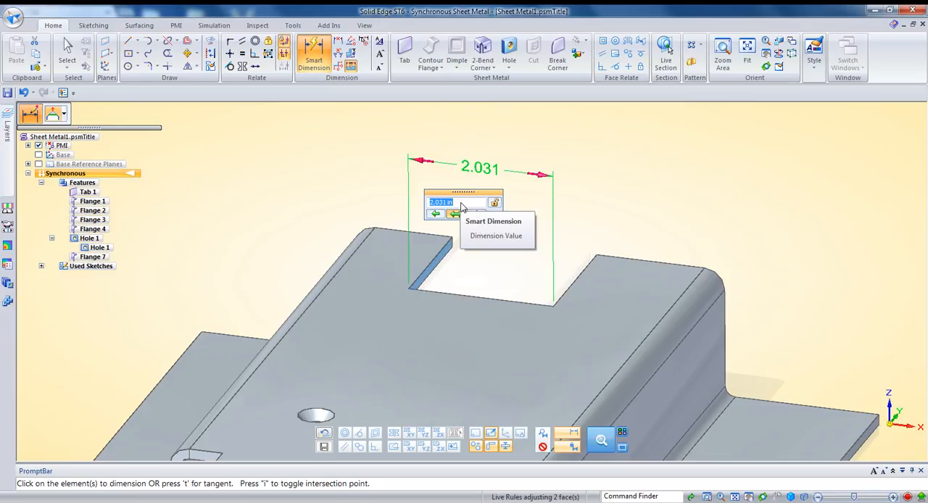
scroll(461, 207, "down", 1)
type("2")
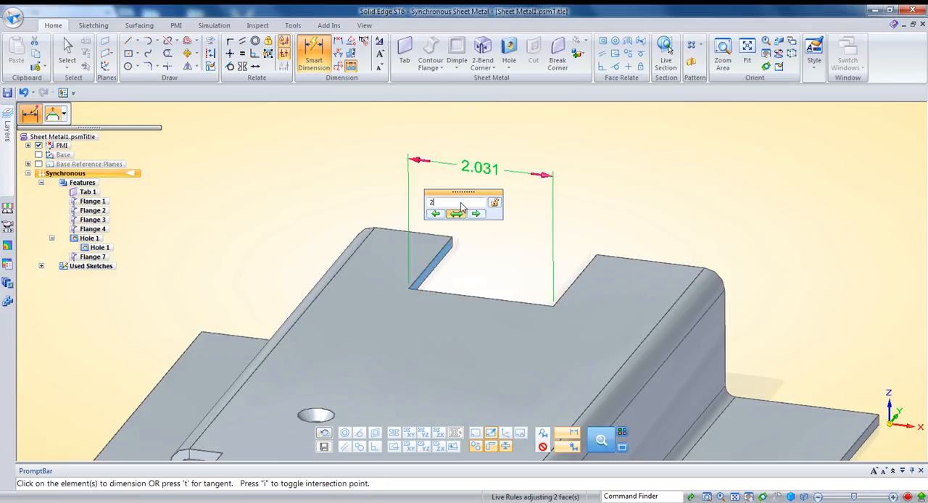
key("Return")
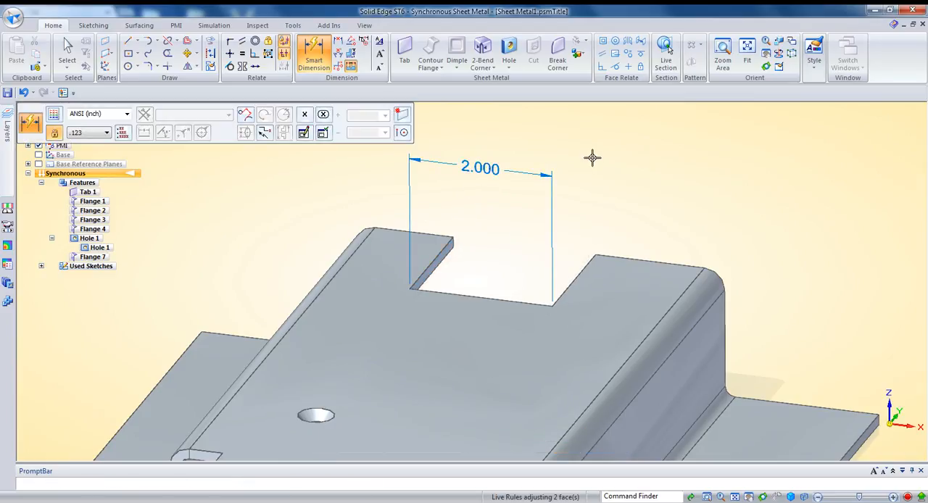
key("Escape")
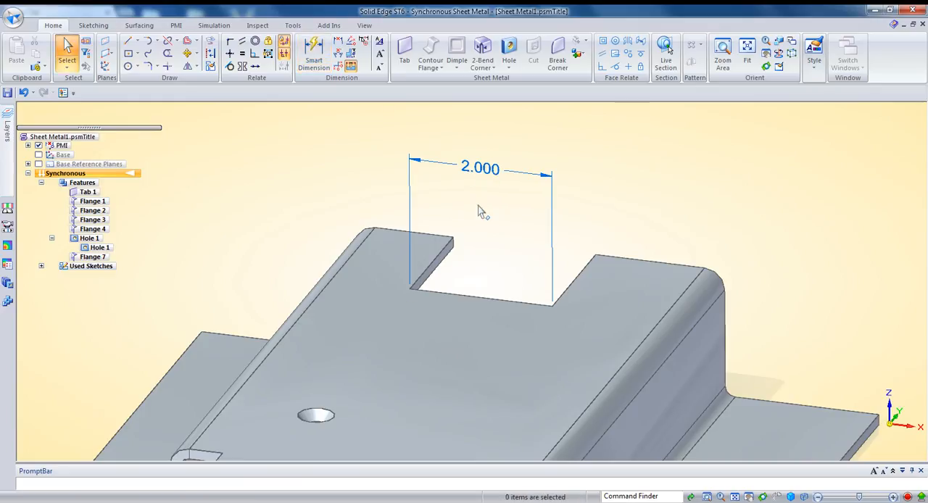
left_click(472, 176)
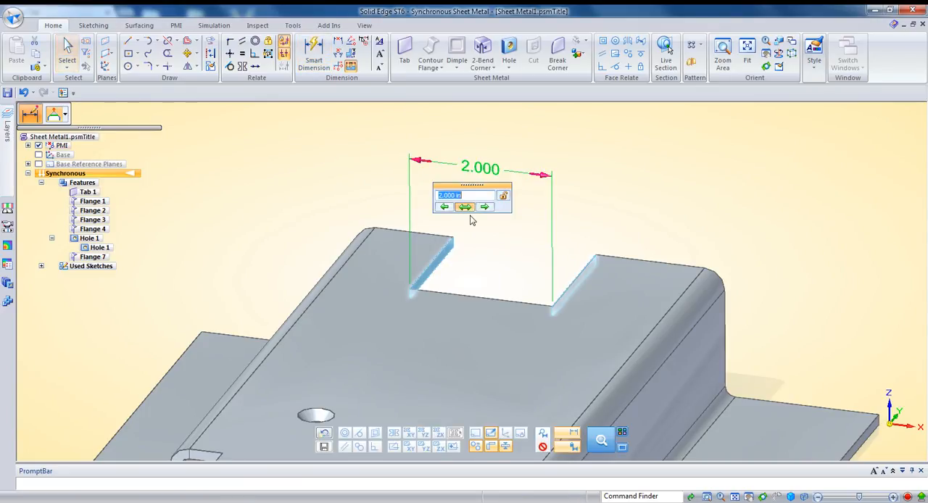
key("Escape")
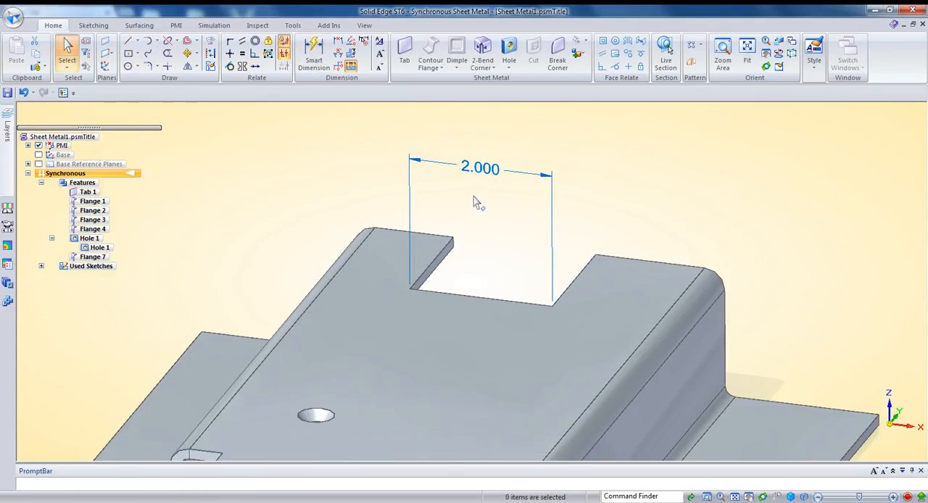
Select the plate's hole and step the notch width to 2.200 in, moving the hole together with the nearest notch side.
scroll(470, 205, "down", 2)
scroll(469, 226, "down", 2)
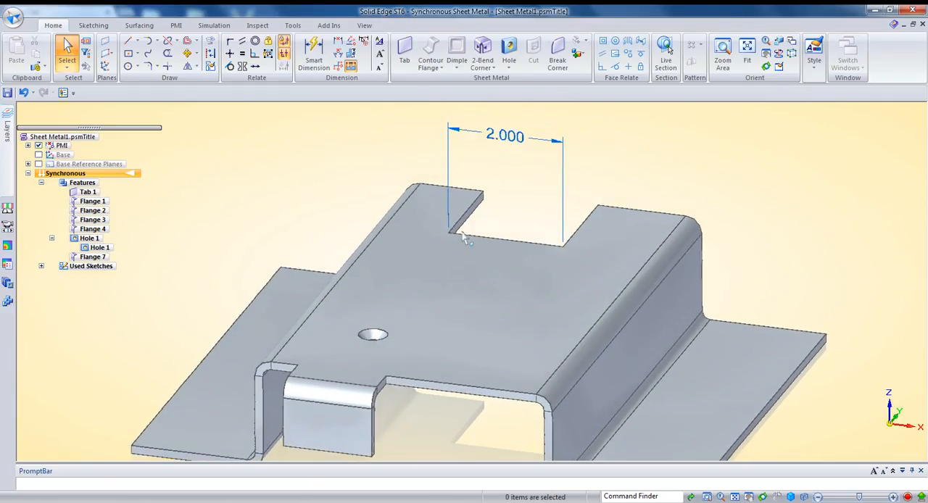
left_click(374, 339)
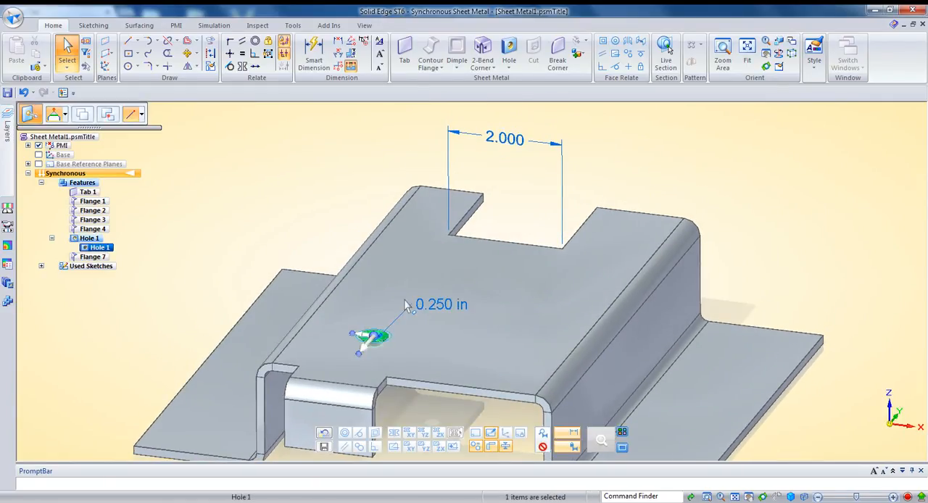
scroll(475, 250, "up", 1)
scroll(507, 149, "down", 1)
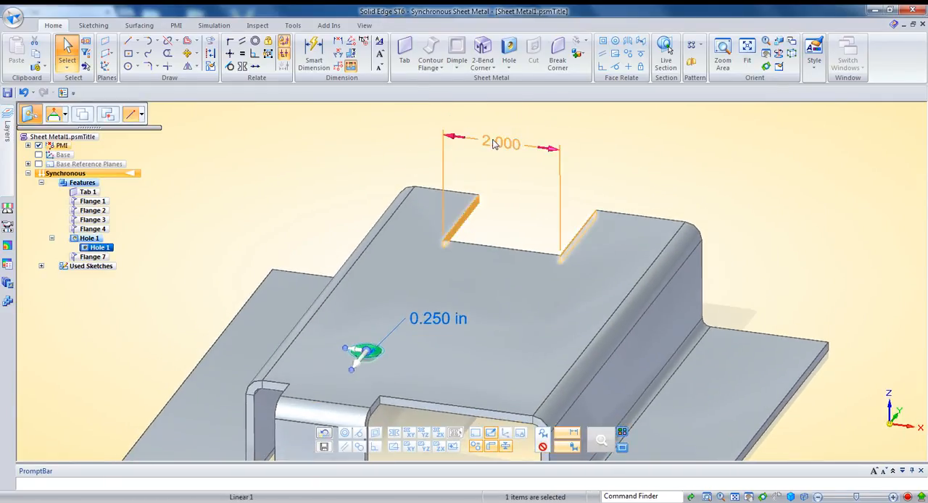
left_click(496, 143)
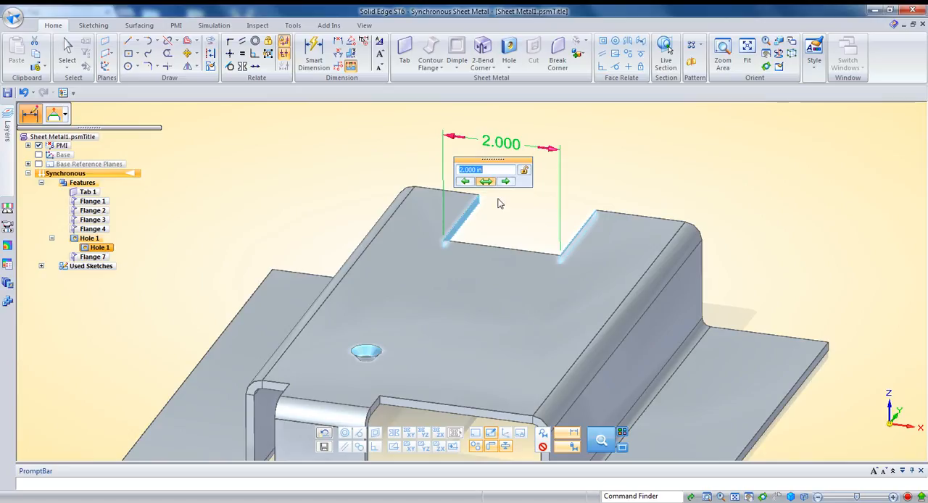
left_click(465, 182)
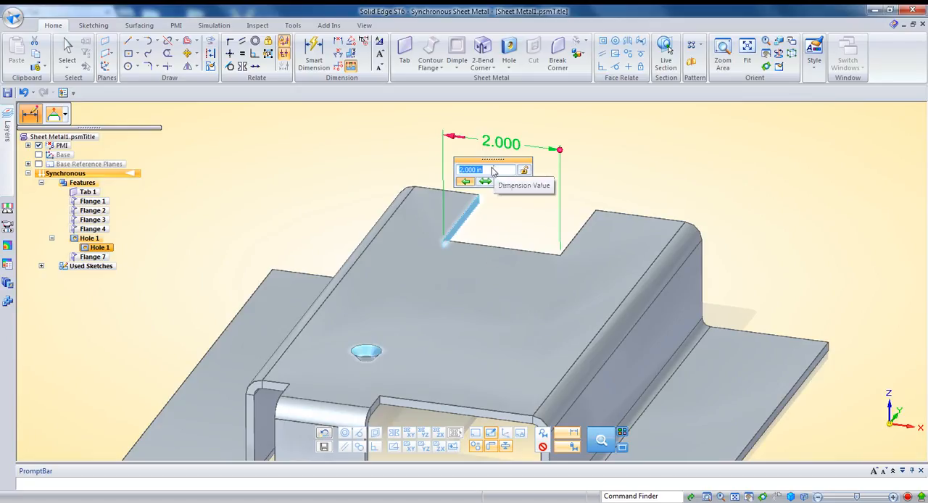
scroll(490, 171, "up", 2)
scroll(491, 172, "down", 1)
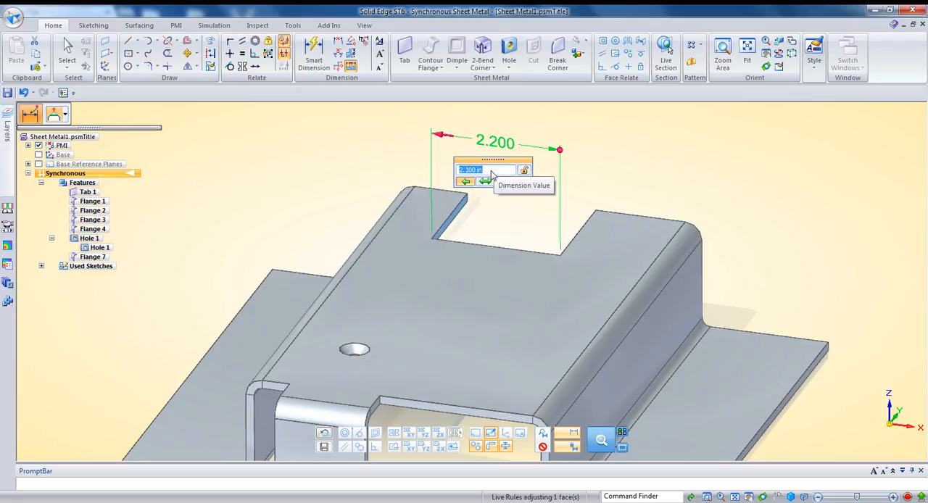
scroll(492, 174, "down", 3)
scroll(490, 174, "down", 1)
scroll(490, 174, "up", 4)
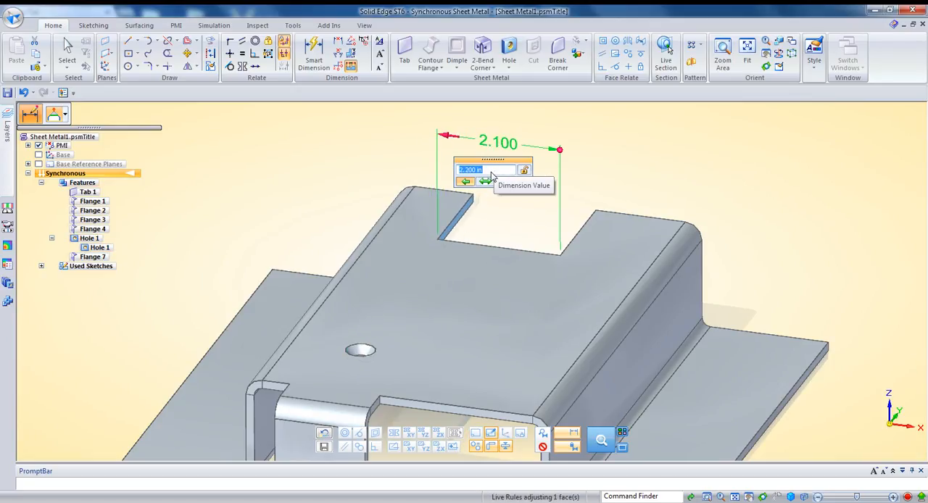
scroll(491, 174, "down", 2)
scroll(490, 174, "up", 2)
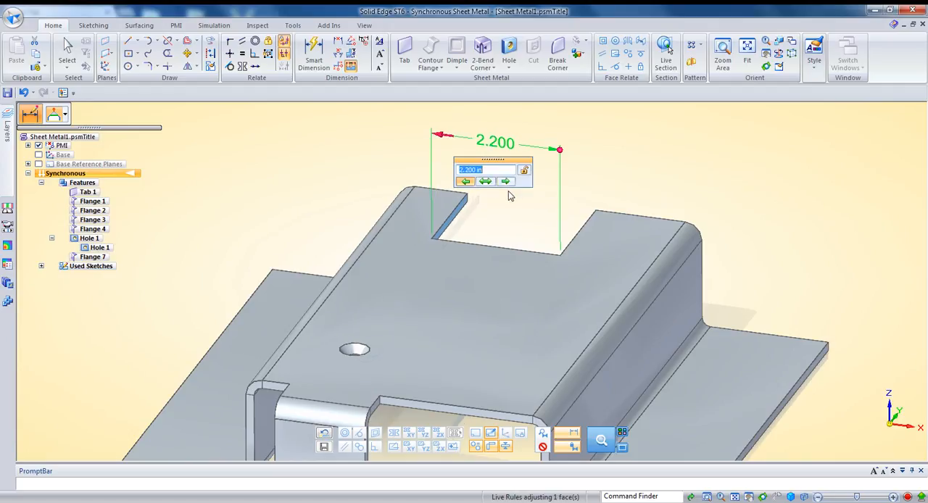
Switch the notch dimension's driving end to the opposite side and step the width to 2.420 in, carrying the hole along.
left_click(506, 185)
scroll(508, 173, "down", 1)
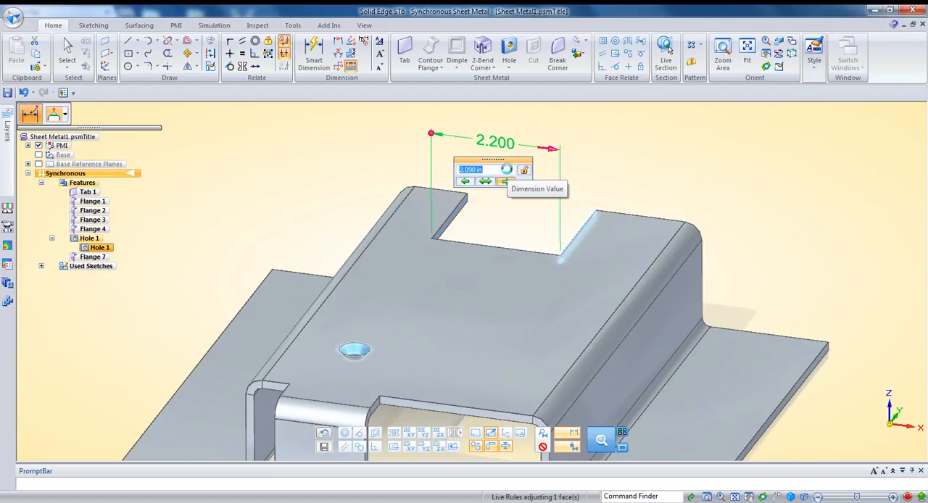
scroll(509, 174, "down", 1)
scroll(508, 174, "up", 2)
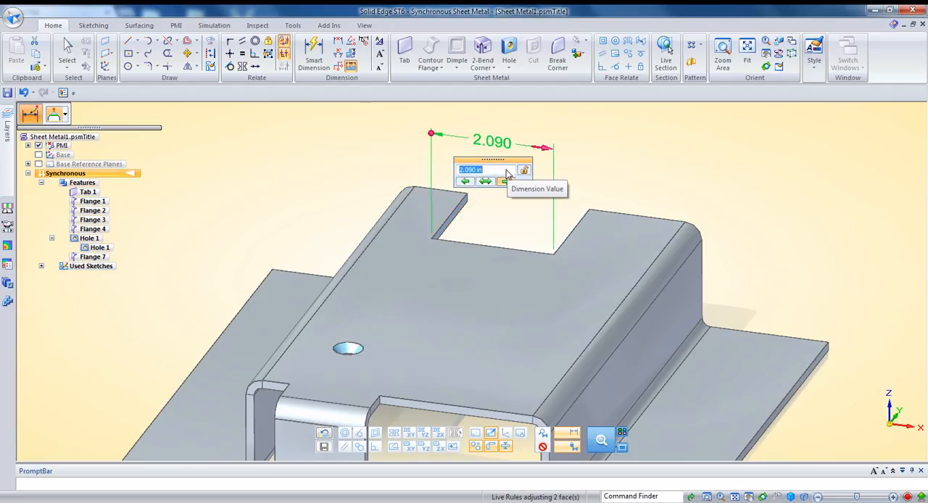
scroll(508, 174, "up", 1)
scroll(508, 174, "up", 1)
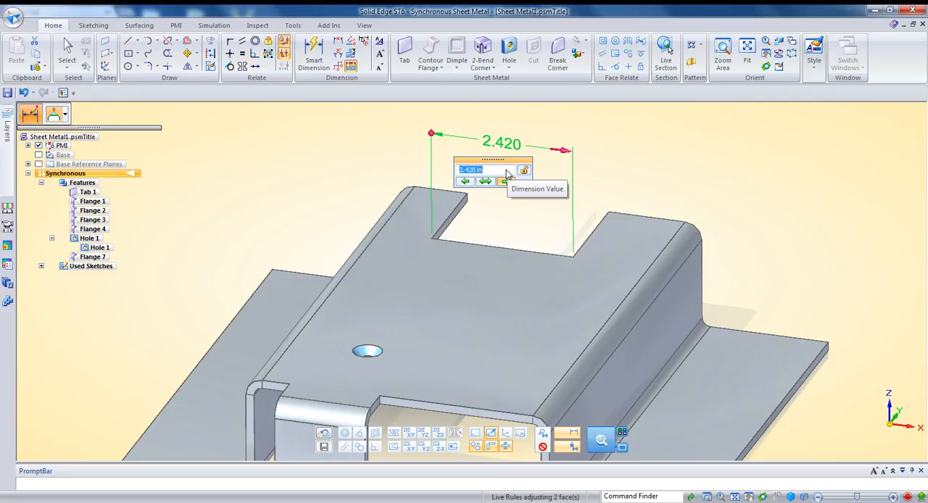
Set the notch dimension to modify symmetrically and step the width up and down between 2.662 and 2.299 in, ending at 2.420 in.
left_click(486, 181)
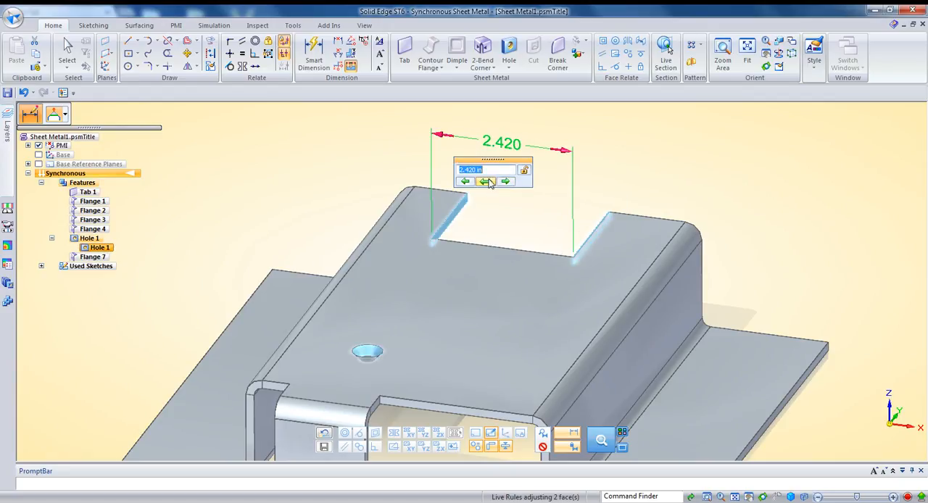
scroll(489, 178, "up", 3)
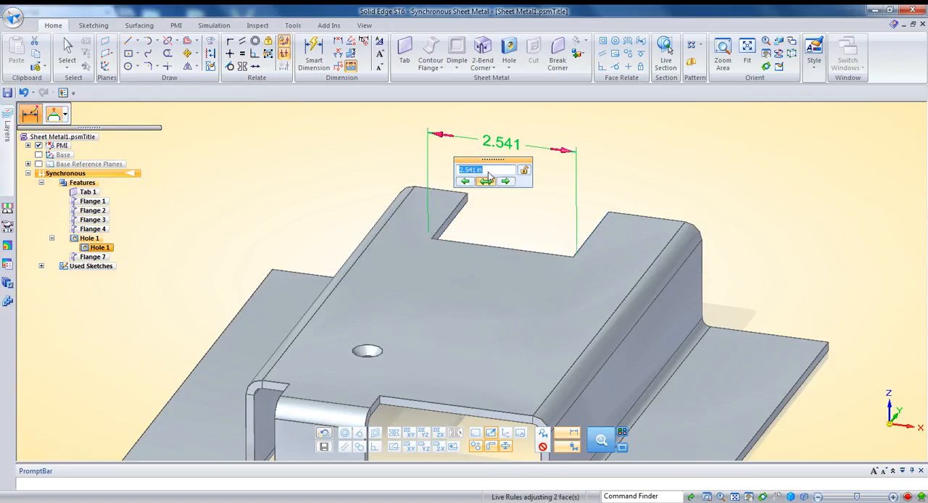
scroll(489, 177, "down", 4)
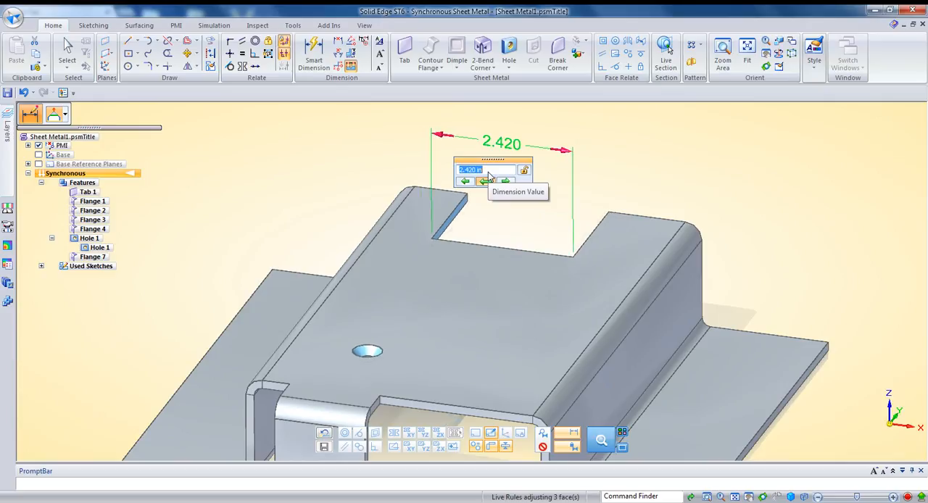
scroll(489, 177, "up", 2)
scroll(489, 179, "up", 1)
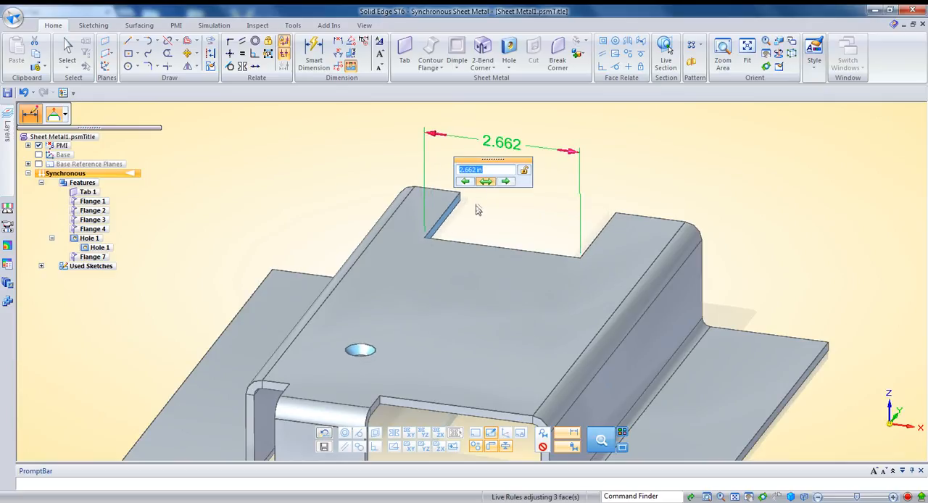
scroll(485, 177, "up", 2)
scroll(486, 178, "down", 4)
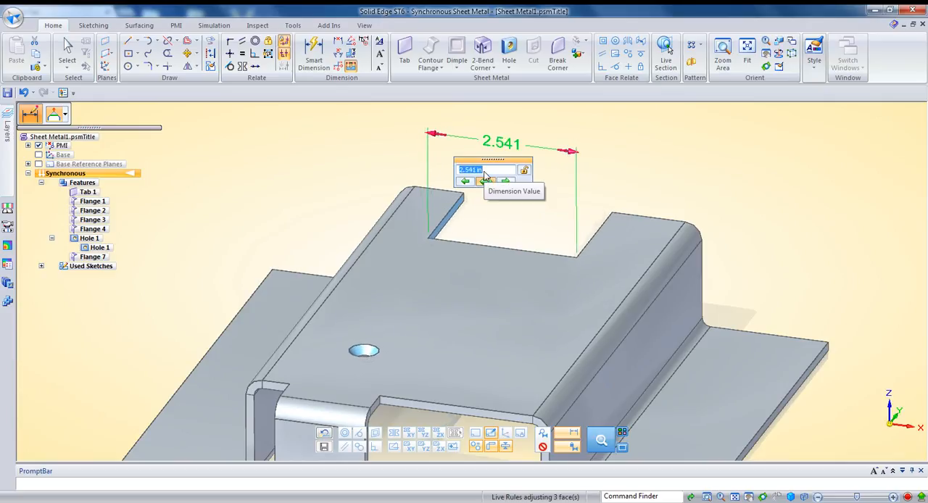
scroll(495, 176, "down", 2)
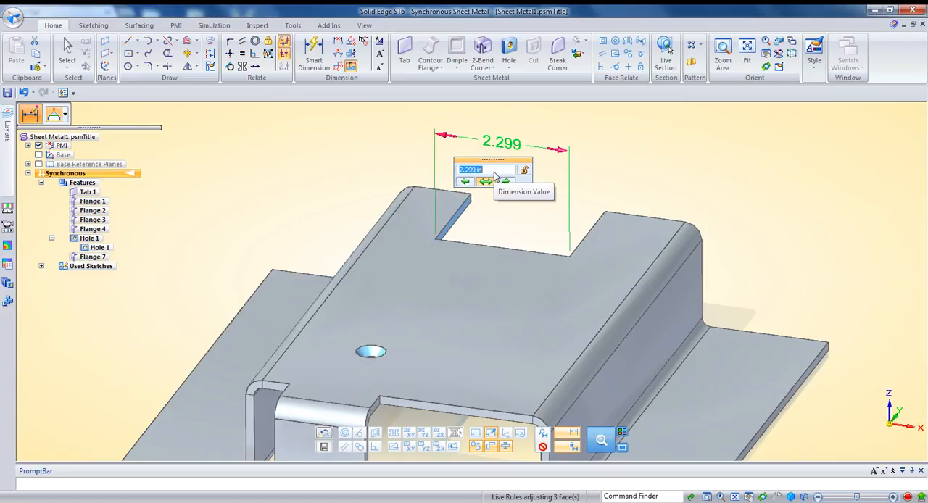
scroll(492, 177, "up", 3)
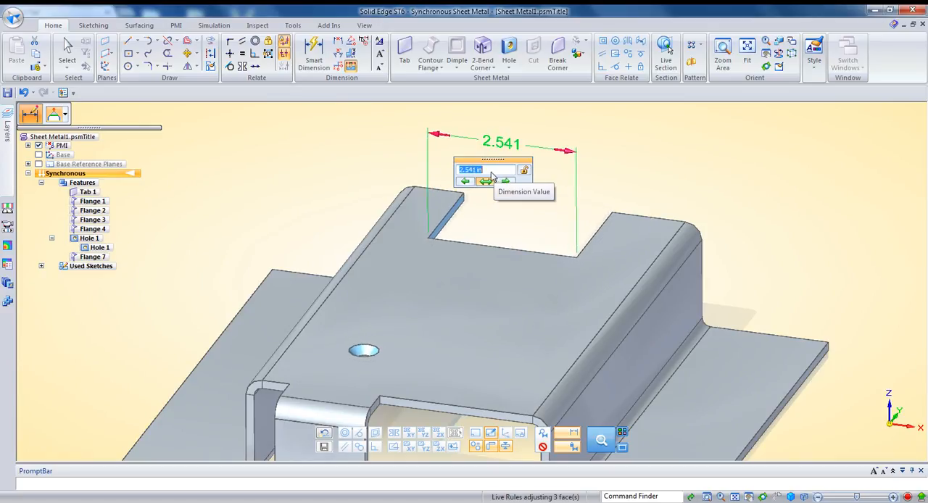
scroll(491, 177, "up", 1)
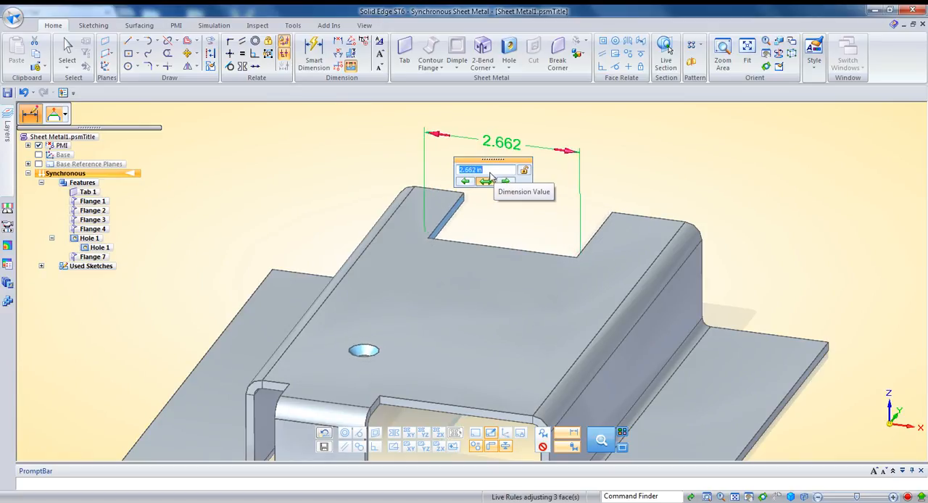
scroll(490, 179, "down", 3)
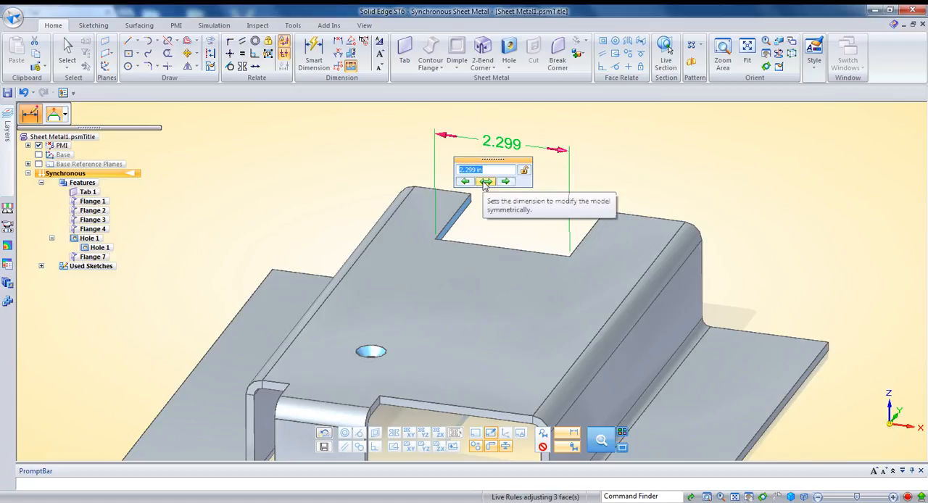
scroll(485, 177, "up", 2)
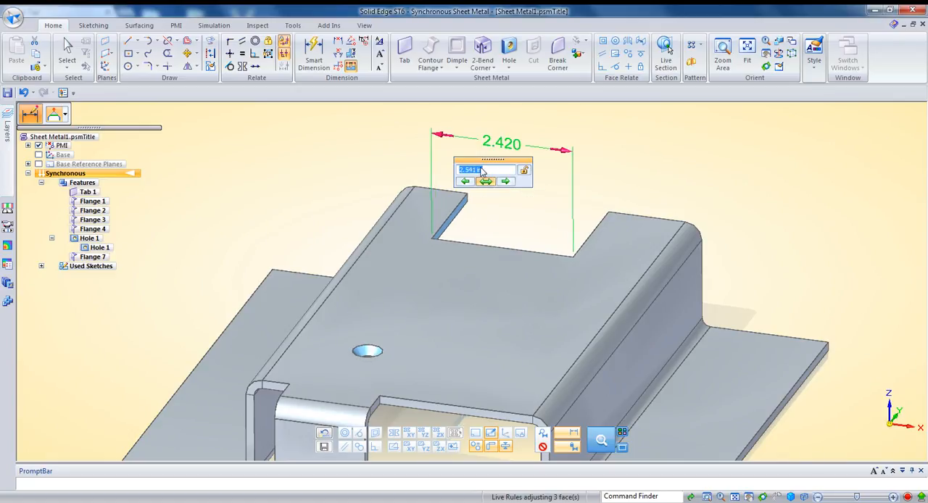
scroll(485, 174, "down", 1)
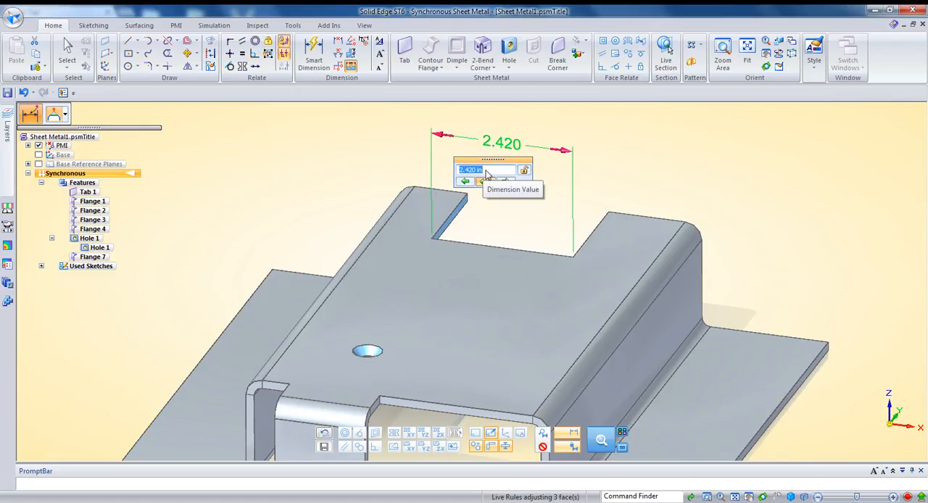
Set the rear notch's width symmetrically to 2.25 in with the hole still included in the edit.
type("2.25")
key("Return")
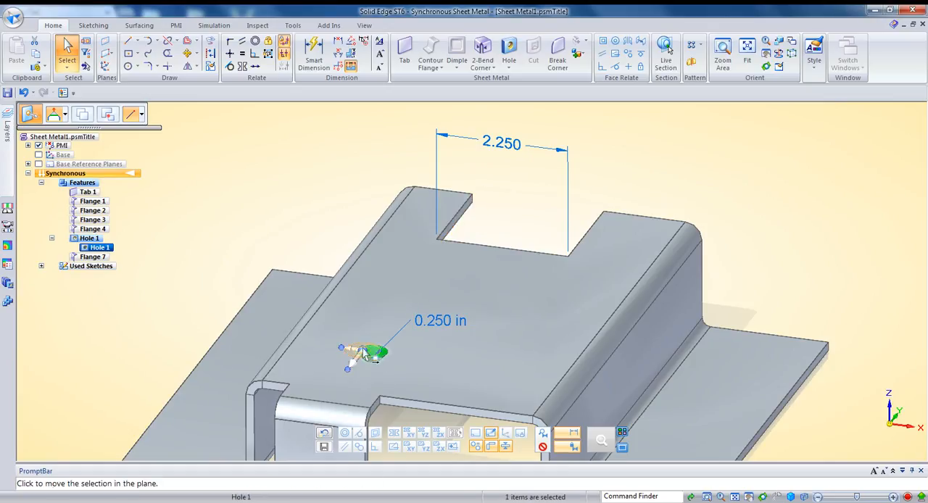
Move the hole across the plate's width with the steering wheel, away from the front flange toward the opposite bend.
left_click(363, 353)
left_click(372, 350)
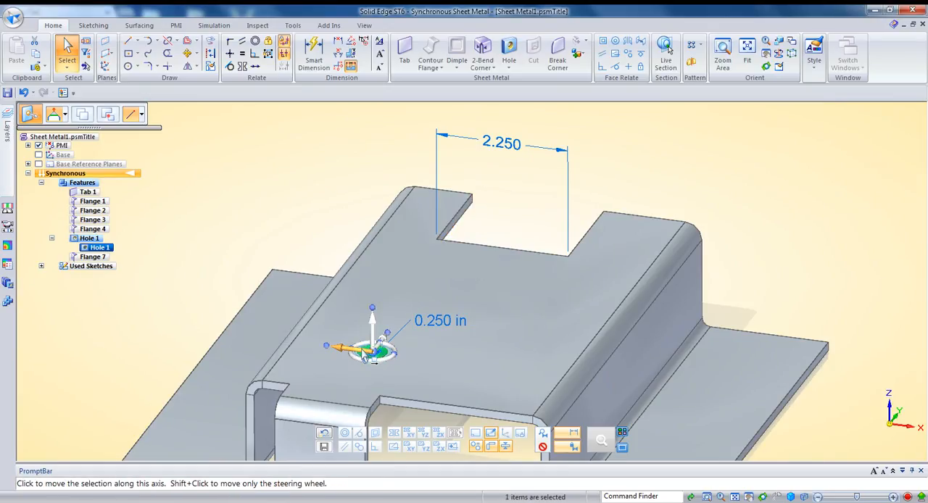
left_click(361, 349)
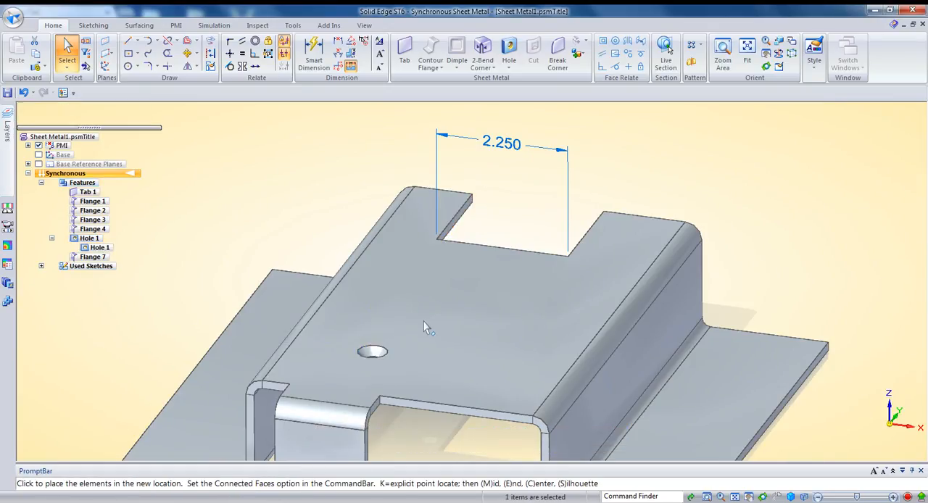
left_click(482, 335)
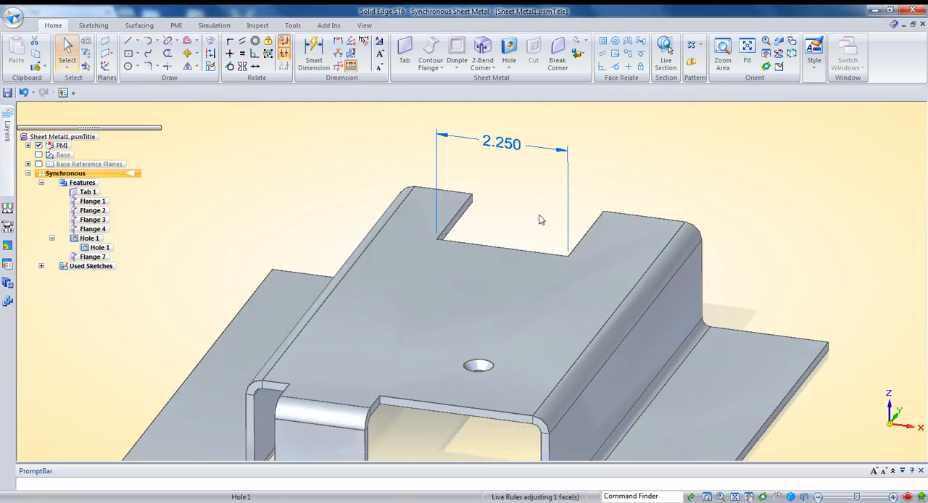
Step the rear notch's width symmetrically up and down with the hole included, ending at 2.700 in.
left_click(500, 186)
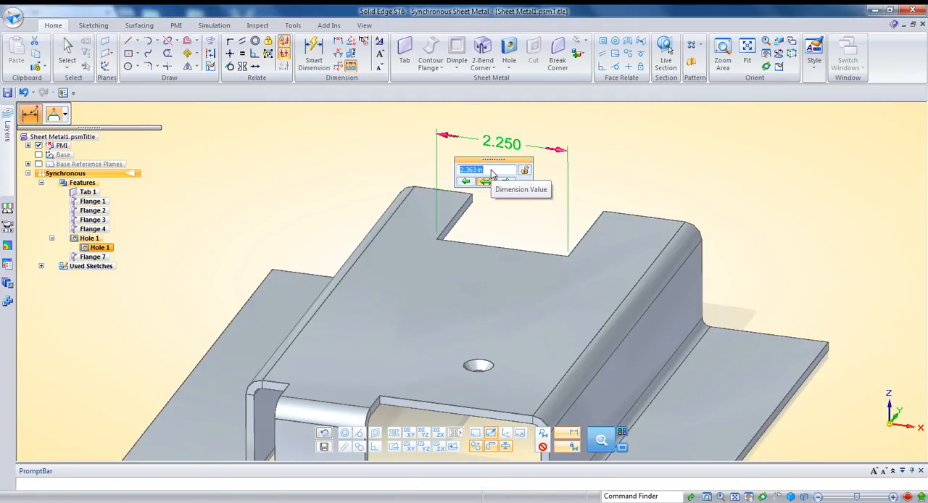
scroll(492, 174, "up", 3)
scroll(493, 175, "down", 3)
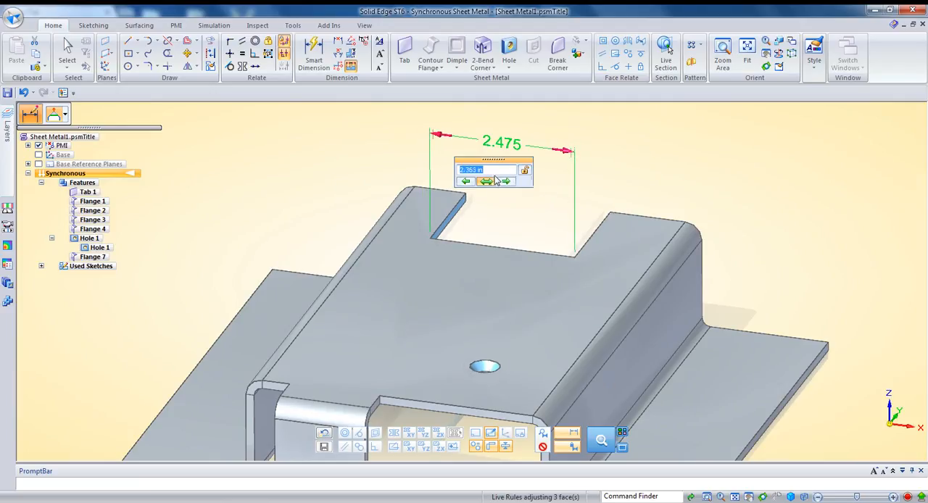
scroll(495, 177, "down", 2)
scroll(494, 177, "up", 4)
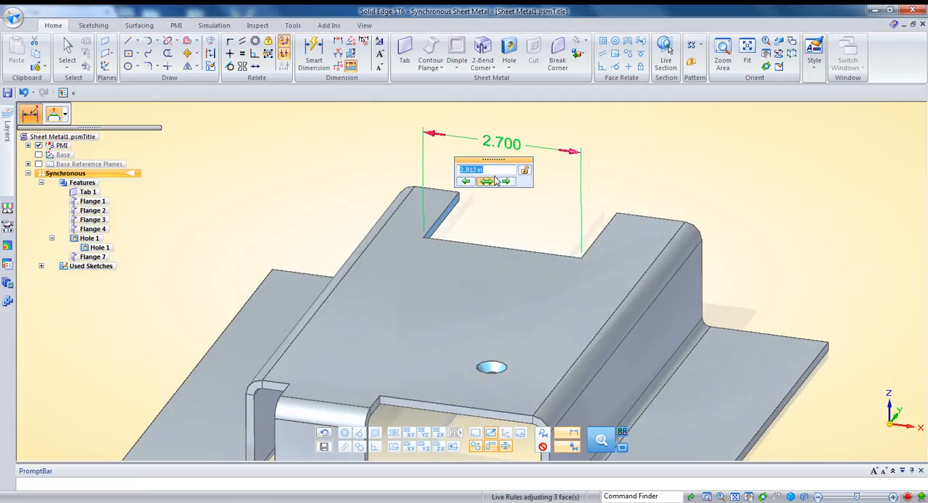
scroll(494, 181, "down", 1)
key("Return")
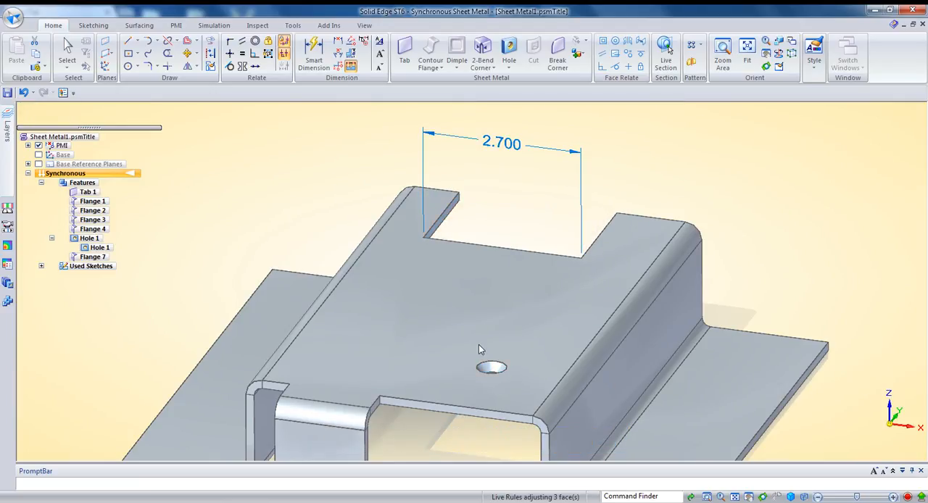
Move the hole along the plate's width with the steering wheel, toward the bend beside the front flange.
left_click(481, 361)
left_click(473, 367)
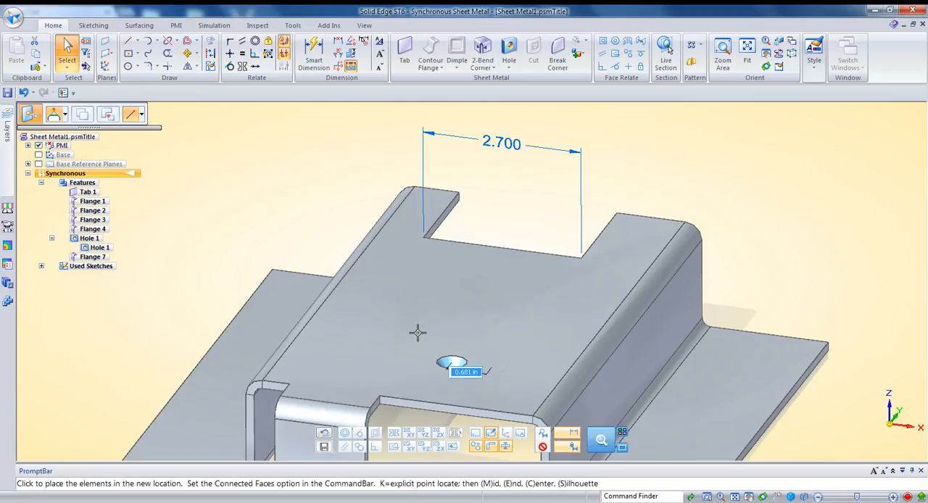
left_click(441, 282)
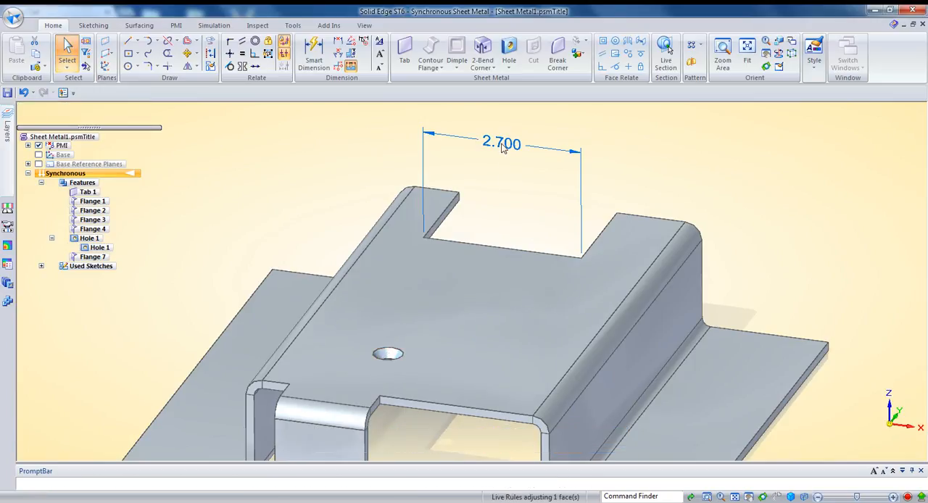
Set the rear notch's width symmetrically to 2.43 in with the hole included in the edit.
left_click(503, 148)
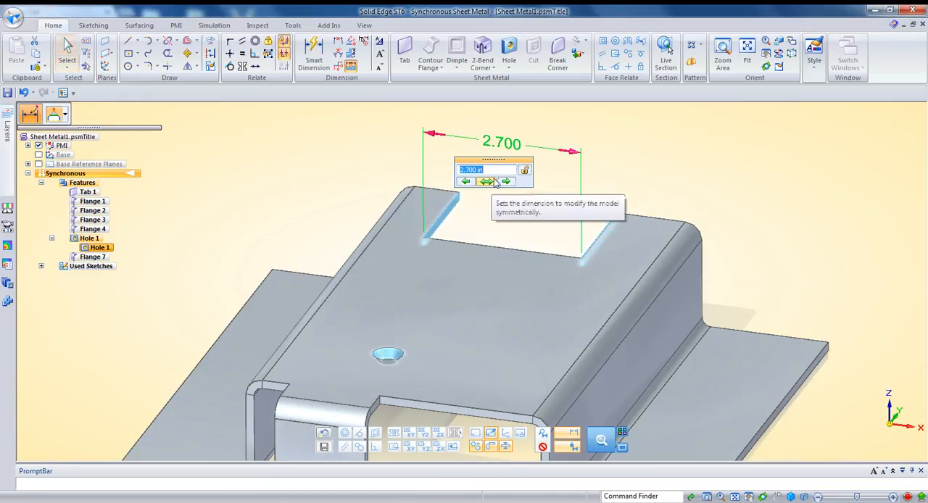
type("2.43")
key("Return")
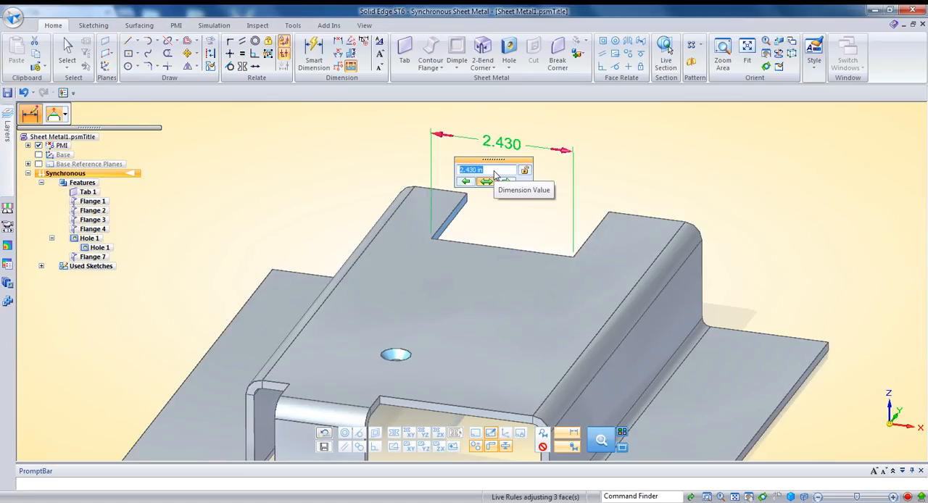
key("Escape")
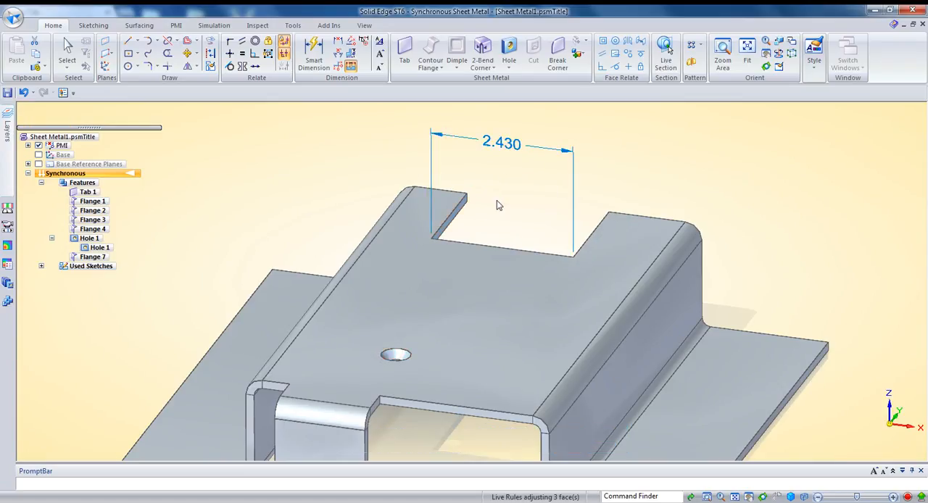
left_click(401, 354)
middle_click_drag(436, 315, 463, 230, "shift")
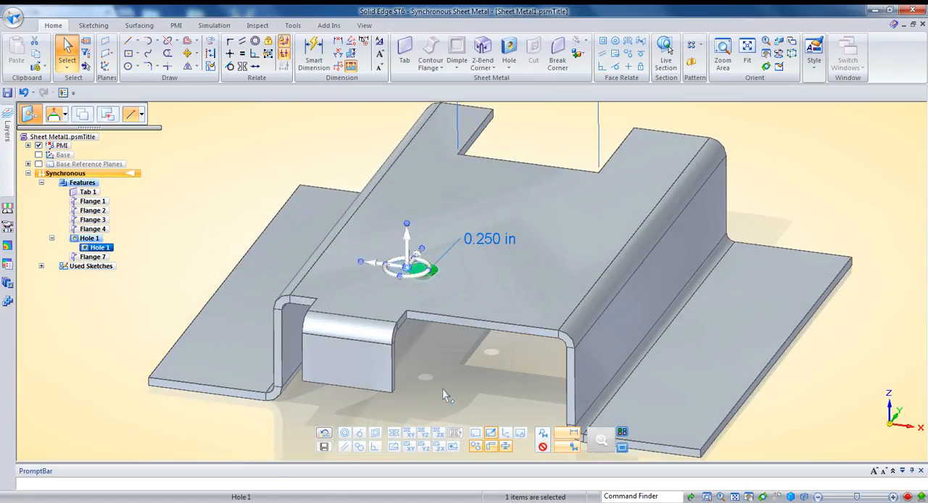
left_click(407, 268)
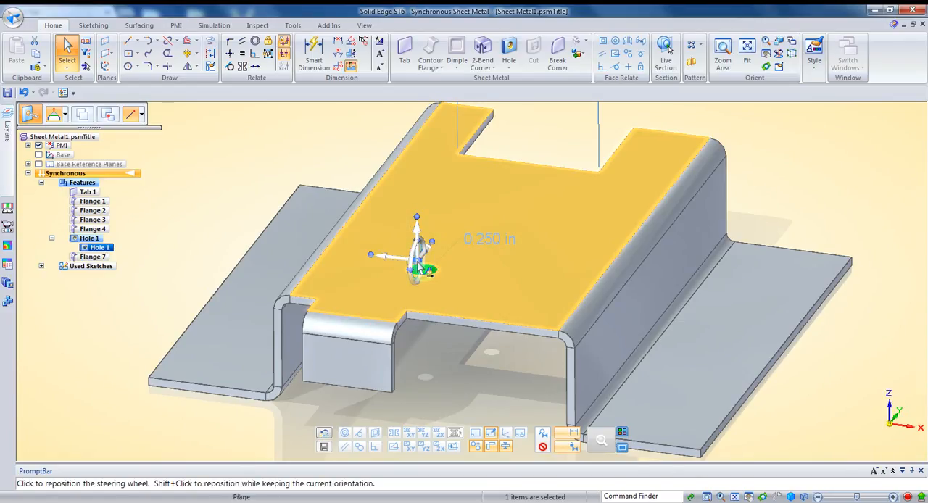
left_click(423, 271)
key("Escape")
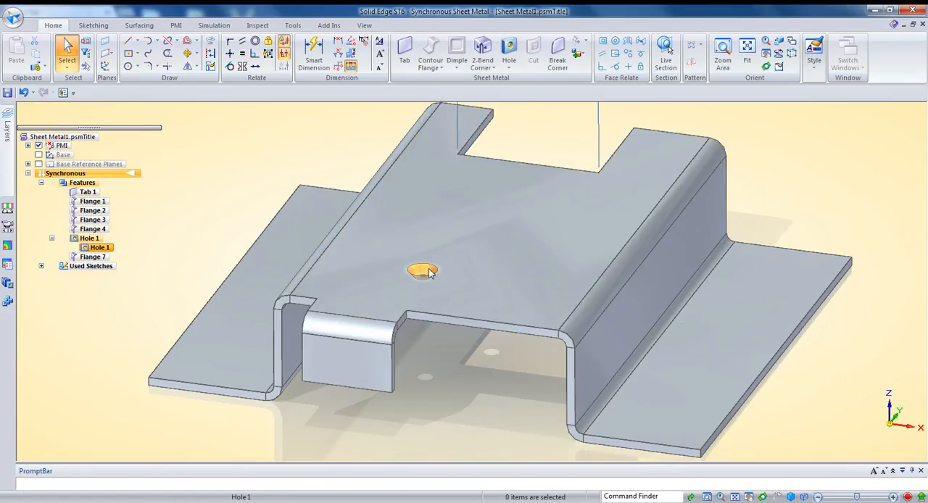
Move the hole with the steering wheel using the Midpoint keypoint filter, aligning it with the midpoint of the front flange's bottom edge.
left_click(428, 271)
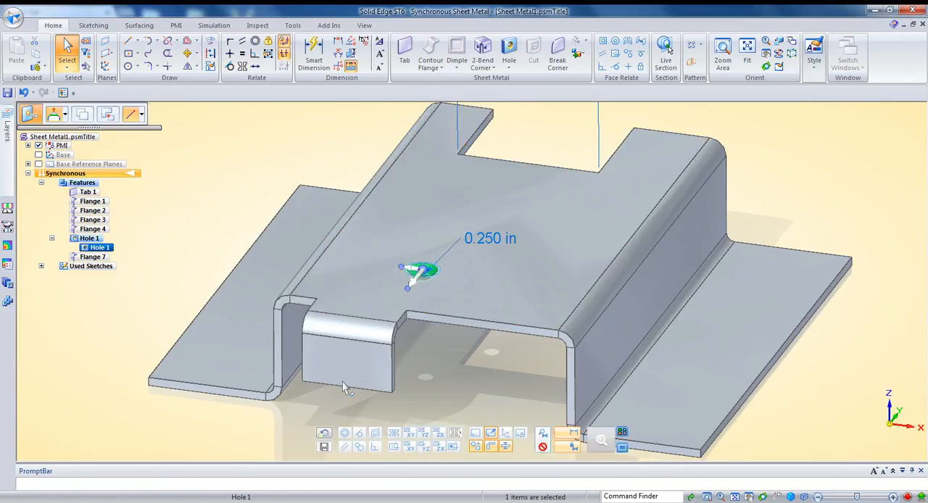
left_click(143, 116)
left_click(181, 190)
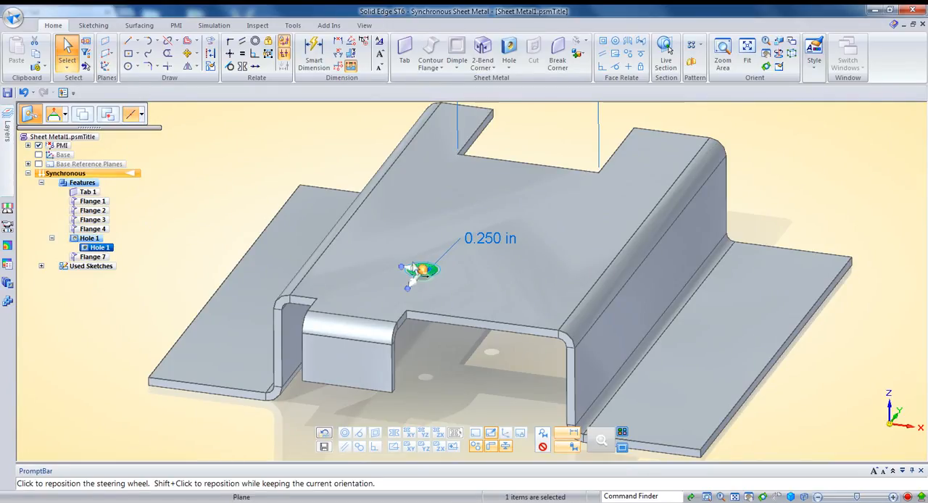
left_click(419, 270)
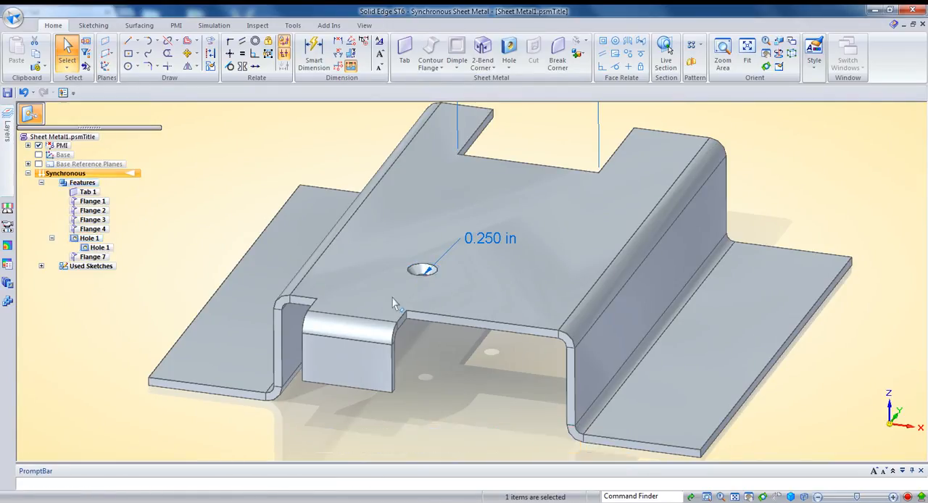
left_click(346, 386)
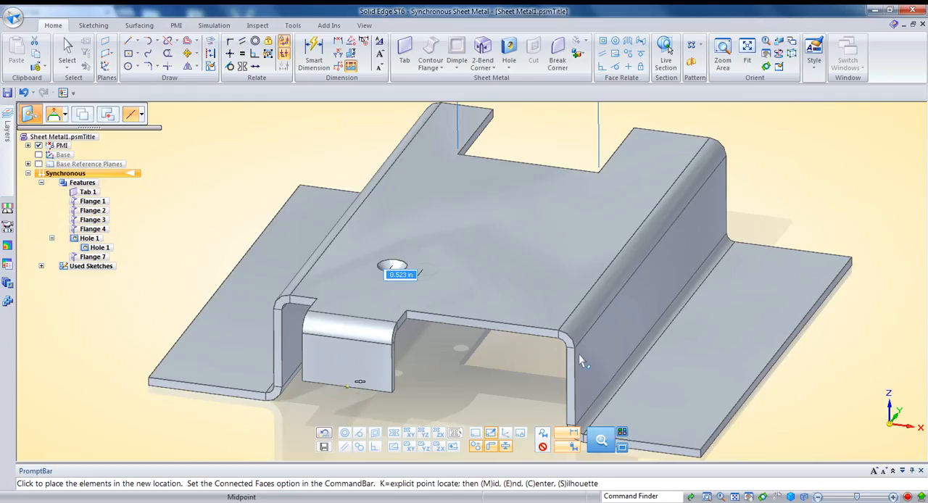
scroll(499, 362, "down", 3)
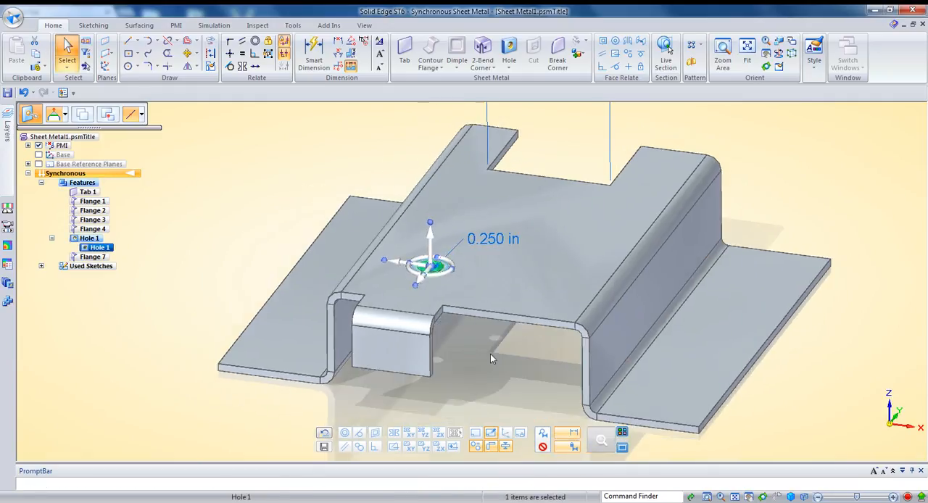
left_click(490, 354)
Move the front flange and hole together using the End Point keypoint filter, aligning them with the rear notch's corner nearest the flange side.
middle_click_drag(459, 289, 403, 283)
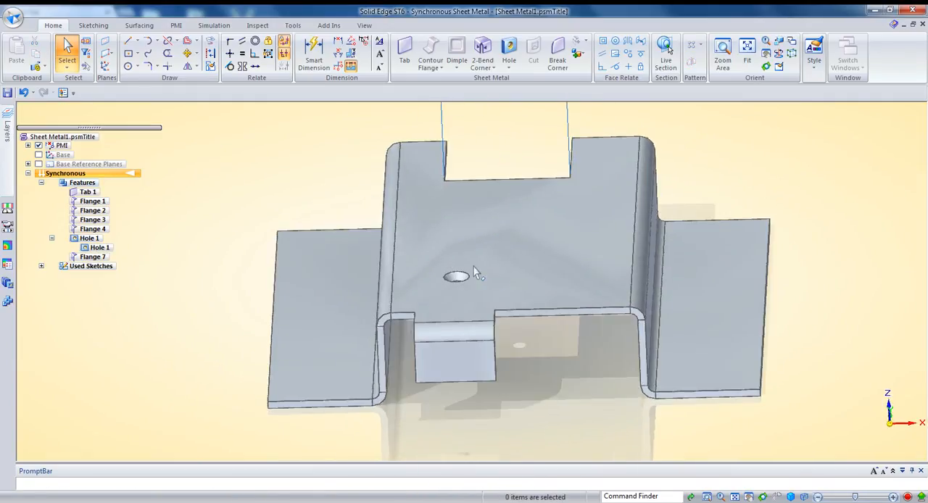
middle_click_drag(506, 180, 519, 159)
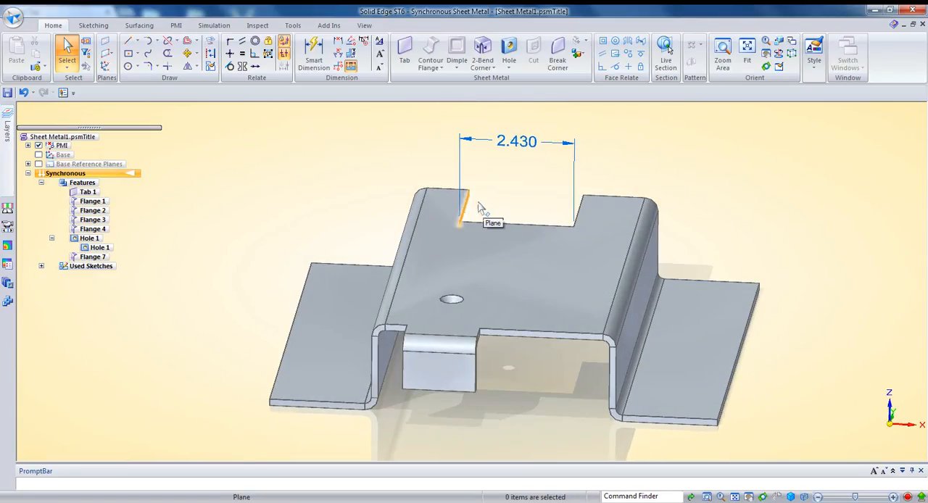
middle_click_drag(478, 208, 414, 399)
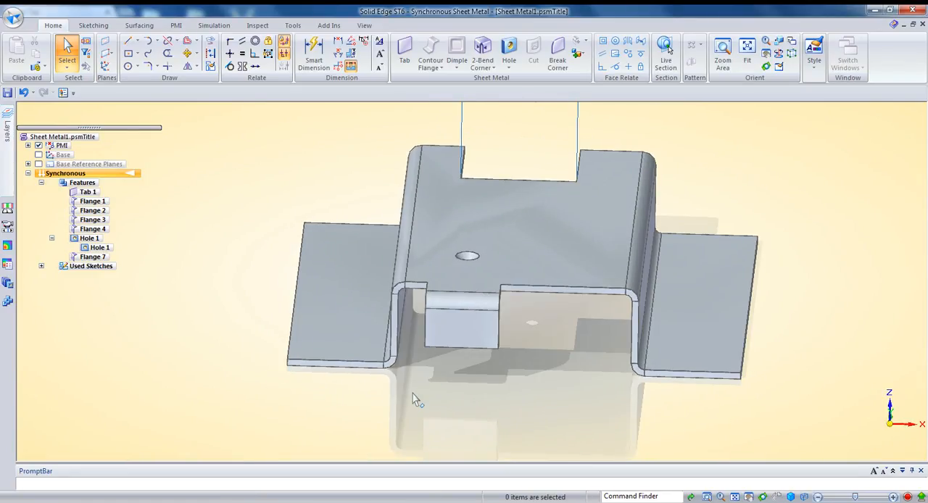
left_click_drag(511, 233, 514, 234)
middle_click_drag(546, 267, 446, 289)
left_click(444, 289)
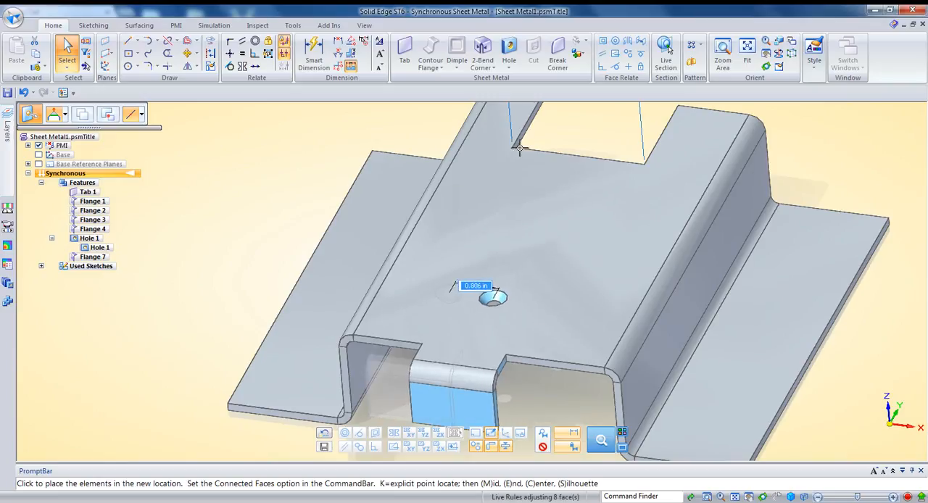
left_click(141, 113)
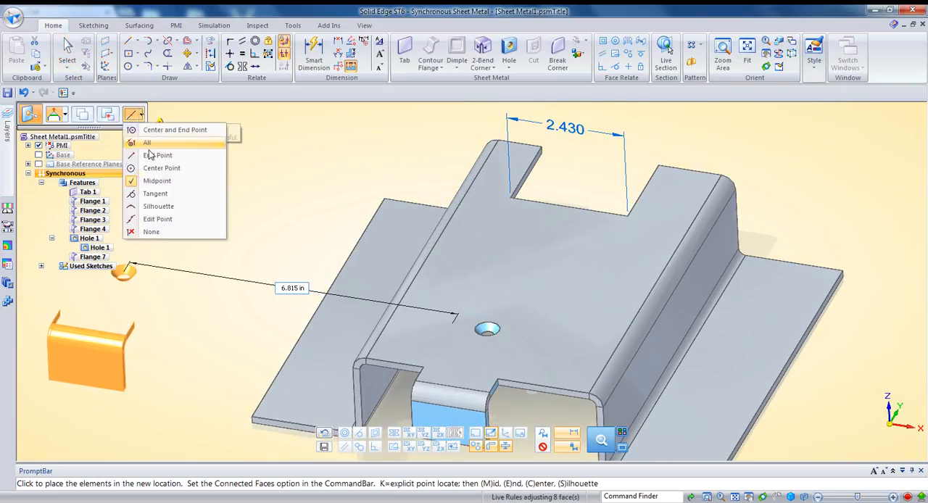
left_click(189, 157)
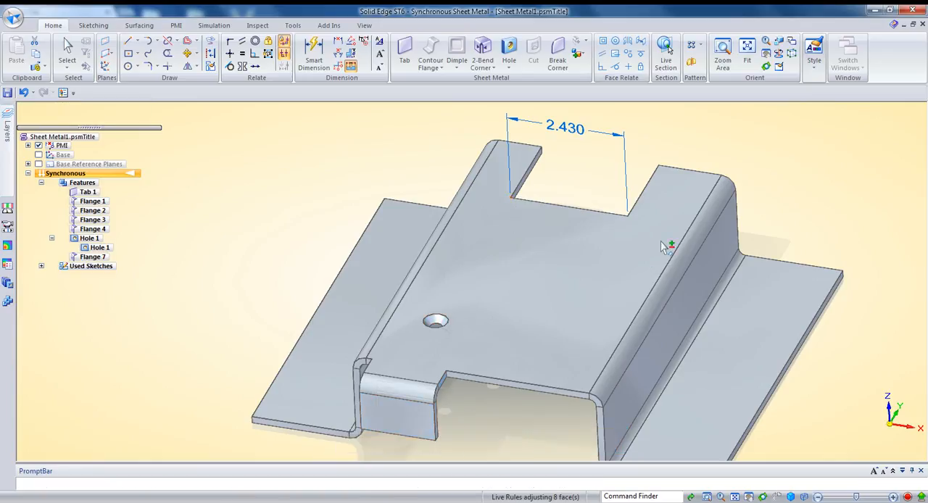
Set the rear notch's width to 2 in from its flange-side end, carrying the selected front flange and hole along.
scroll(554, 266, "down", 2)
scroll(554, 266, "down", 1)
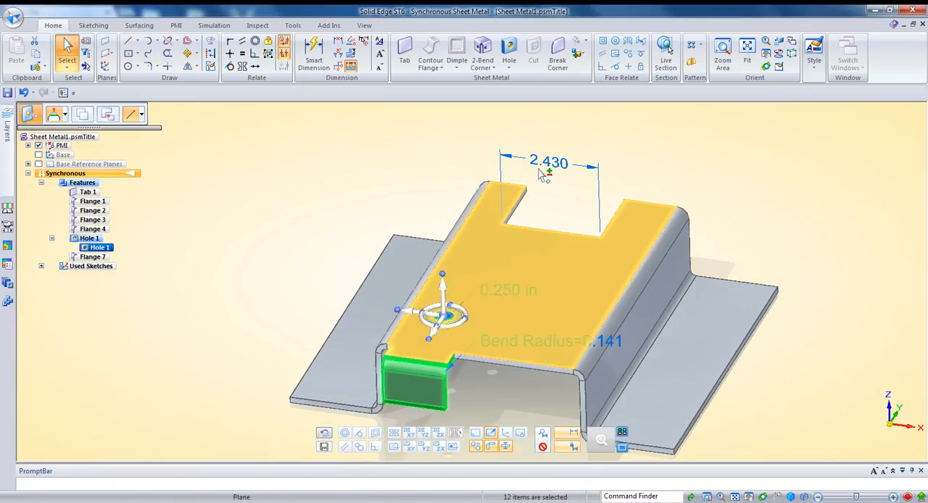
left_click(549, 163)
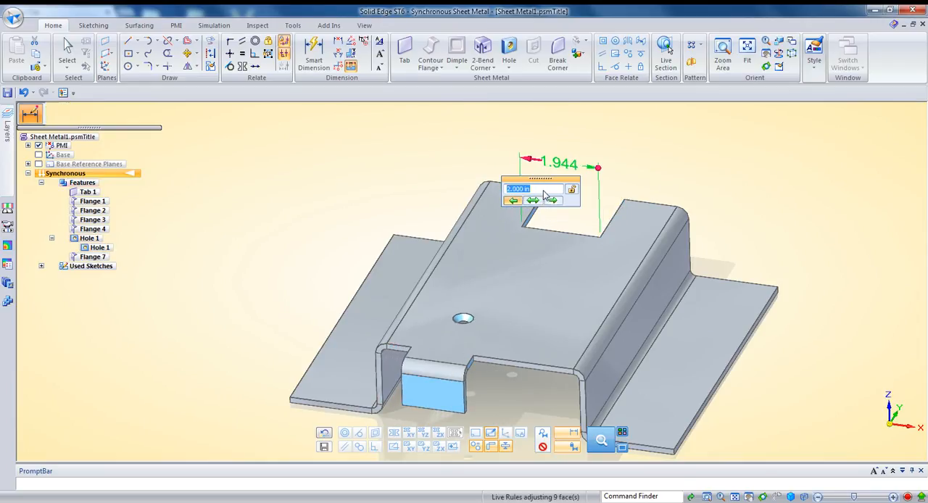
type("2")
key("Return")
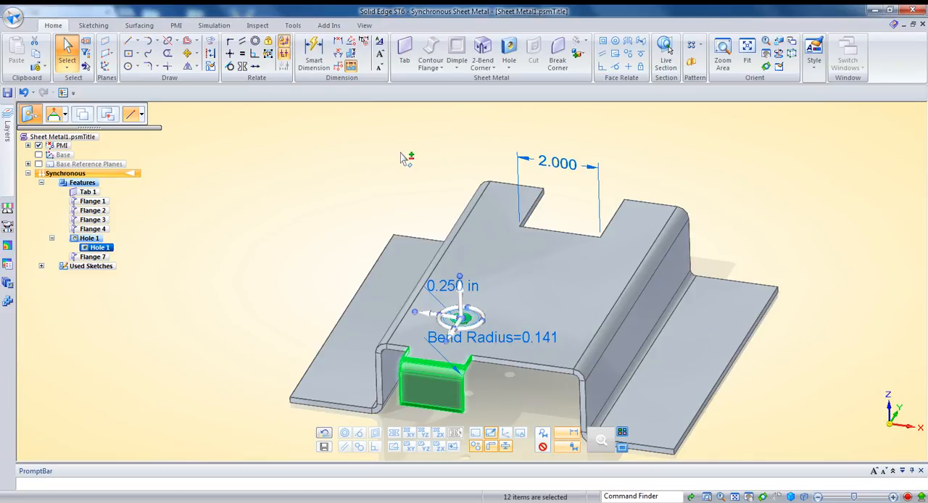
left_click(402, 157)
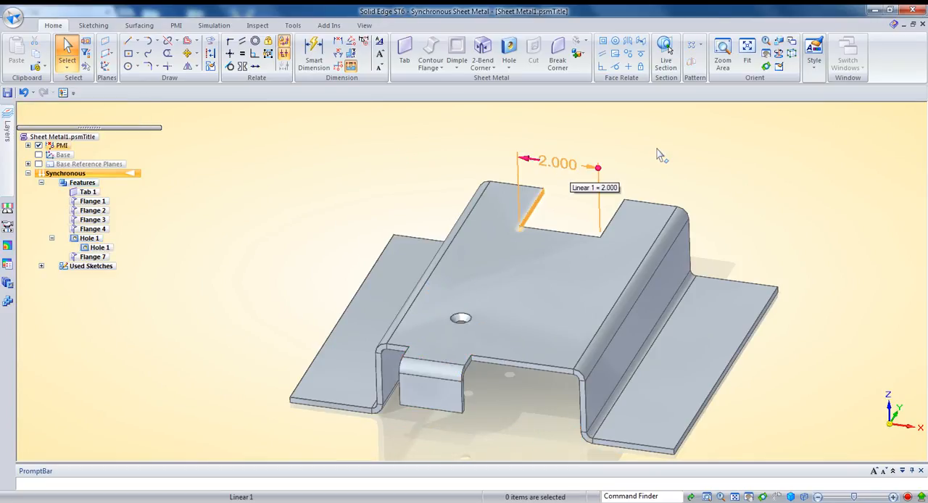
Select the outer face of the side wall opposite the front flange and restore the suspended Live Rules.
middle_click_drag(626, 163, 615, 157)
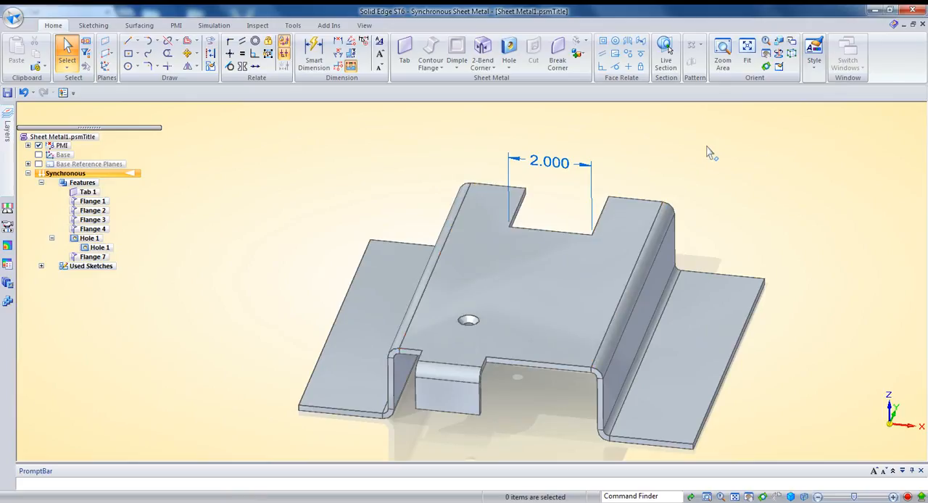
middle_click_drag(710, 153, 779, 340)
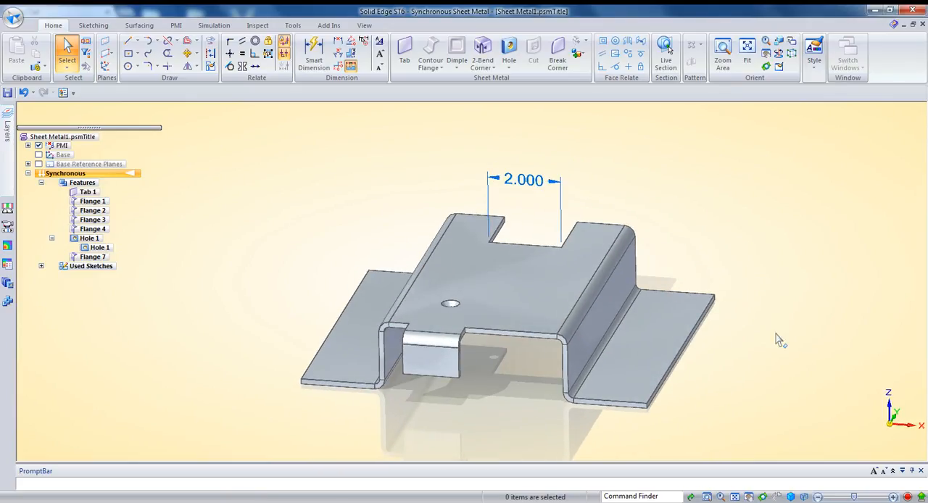
left_click(608, 298)
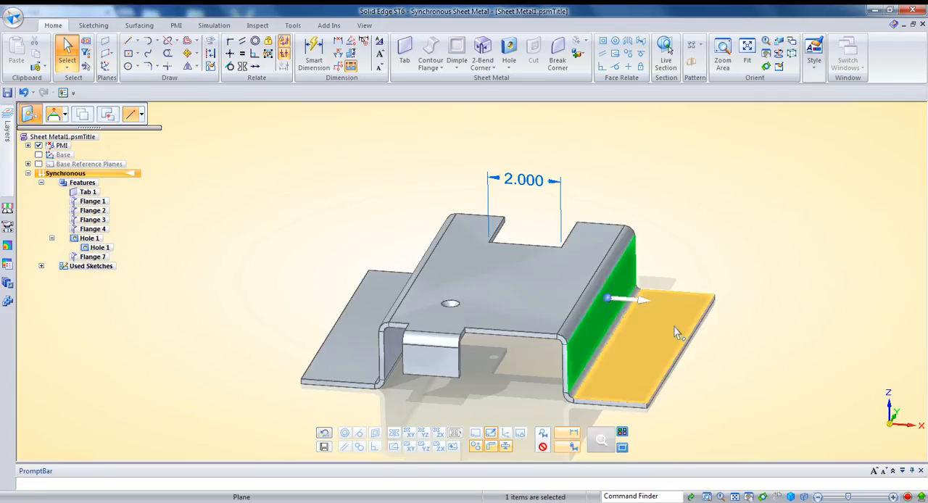
left_click(542, 439)
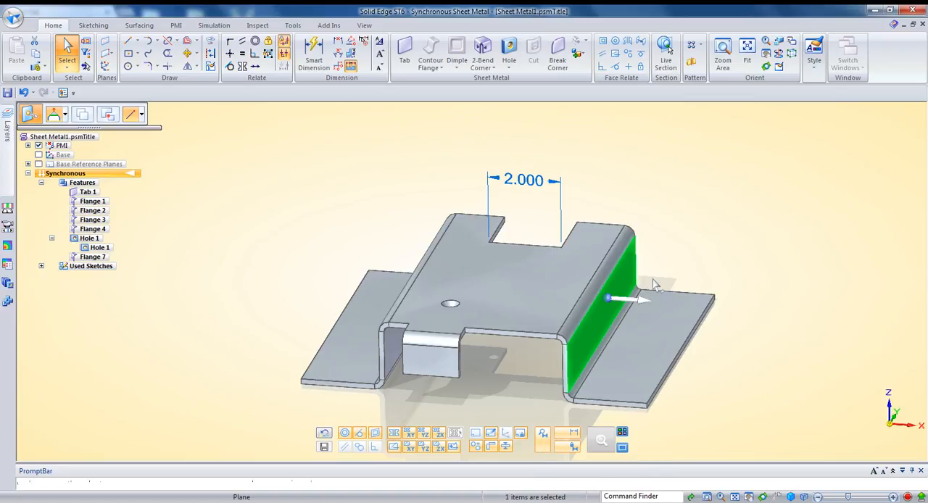
Move the selected side wall with the steering wheel, maintaining symmetry about the base YZ plane.
left_click(637, 308)
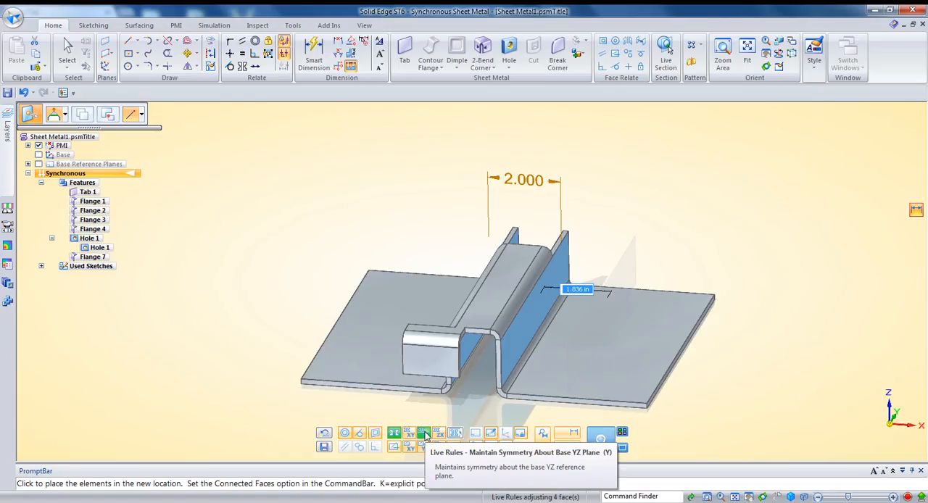
left_click(425, 434)
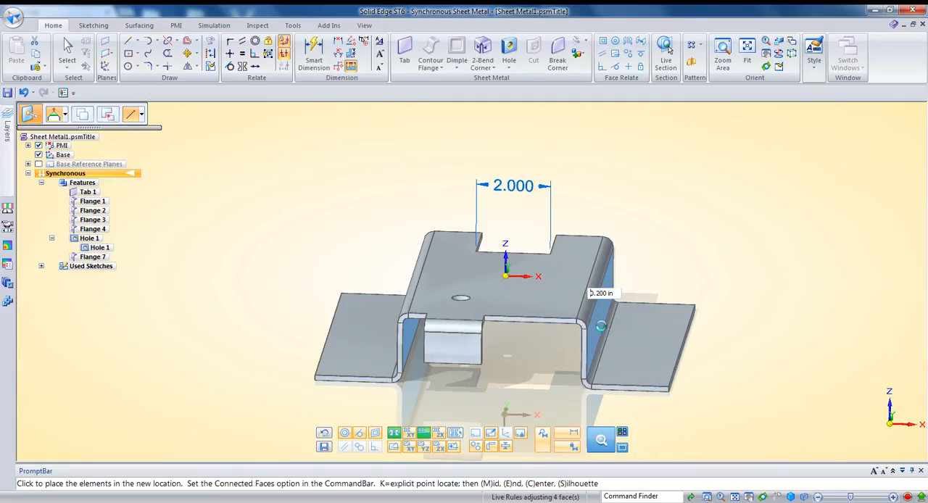
left_click(601, 327)
left_click(747, 301)
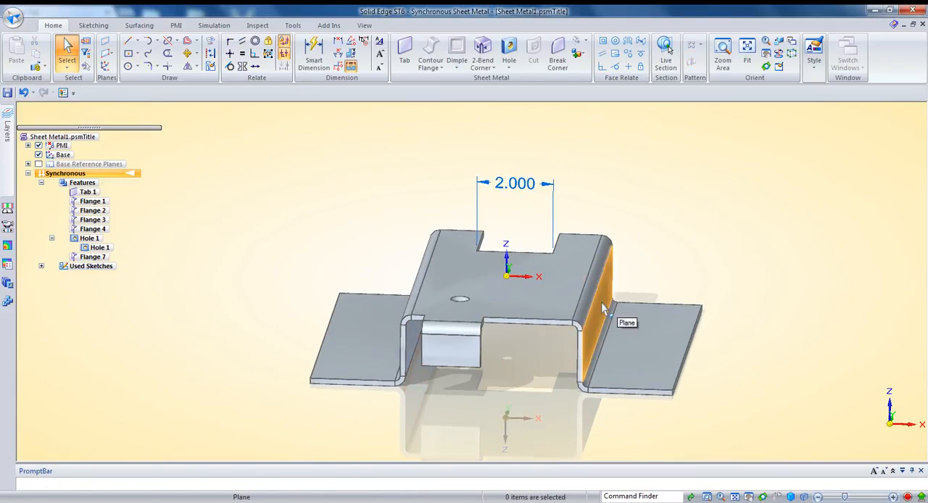
Add the outer end face of the adjoining foot flange to the side wall selection and move both outward 1 in symmetrically.
left_click(601, 302)
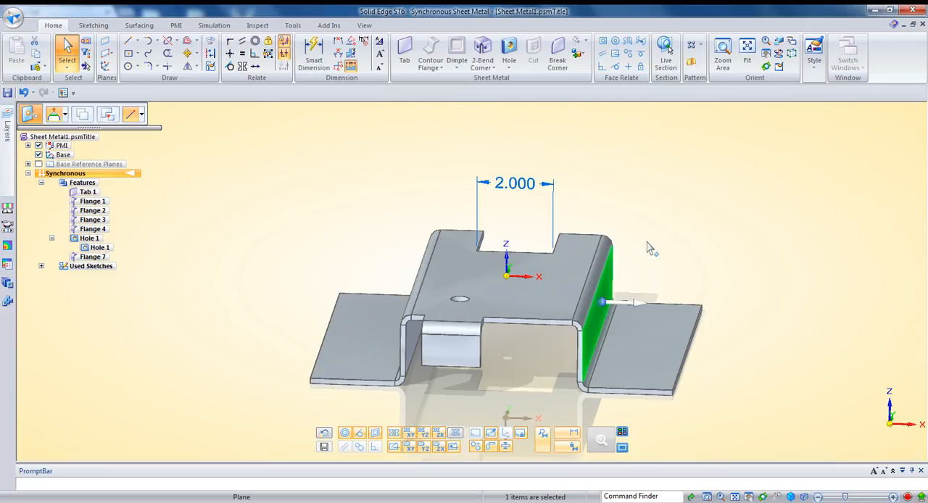
left_click(693, 355, "ctrl")
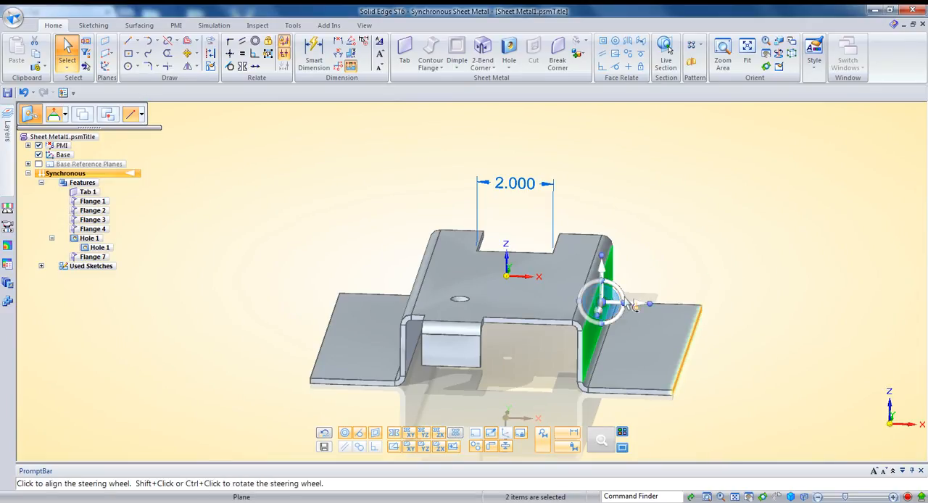
middle_click_drag(657, 269, 682, 269)
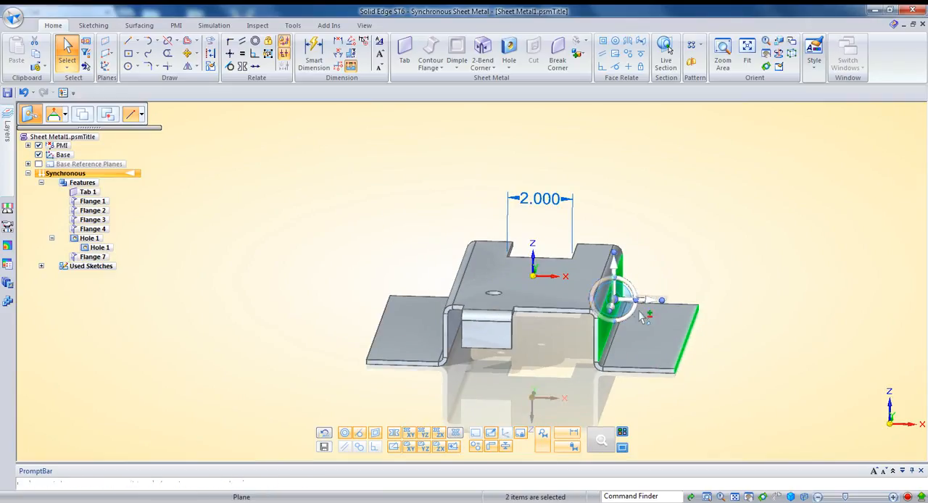
left_click(616, 301)
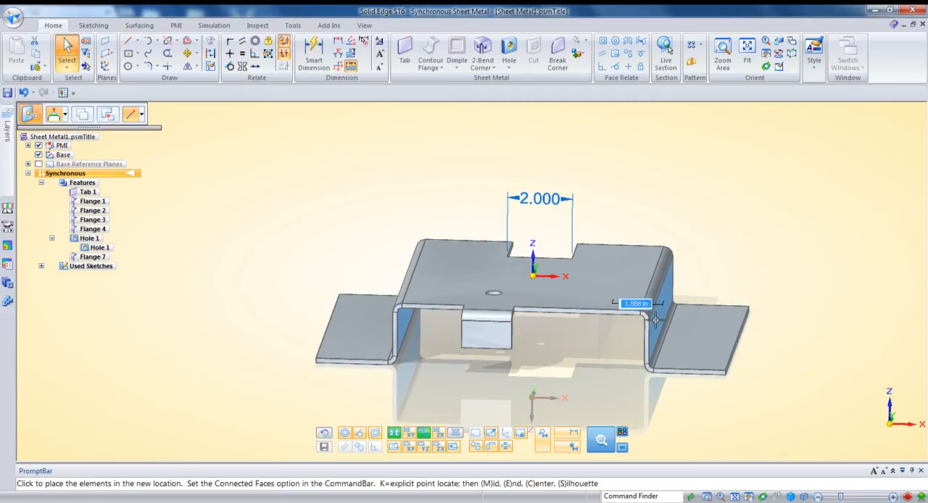
type("1")
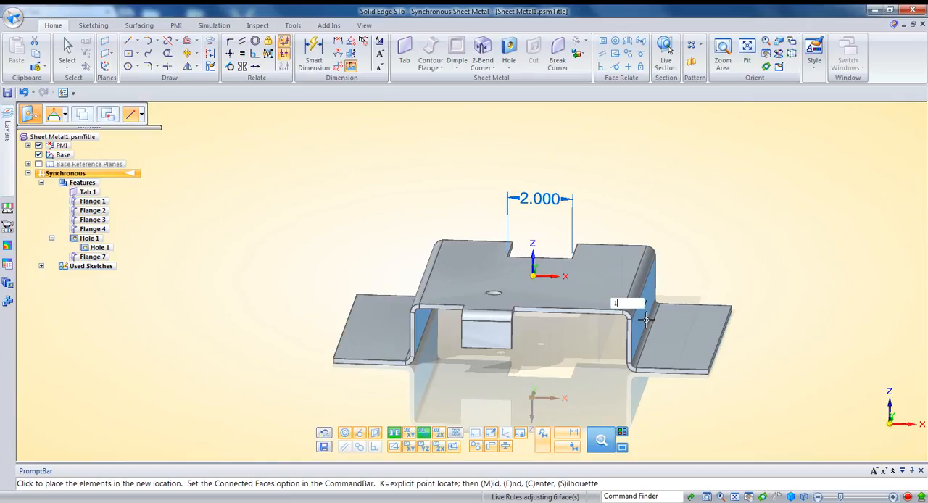
key("Return")
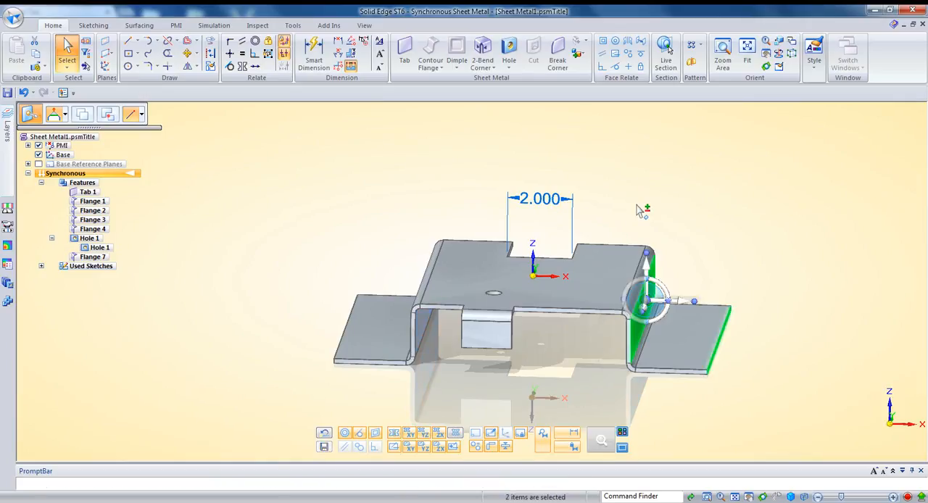
Clear the selection and dimension the distance between the two side walls, placing it above the notch dimension.
left_click(640, 210)
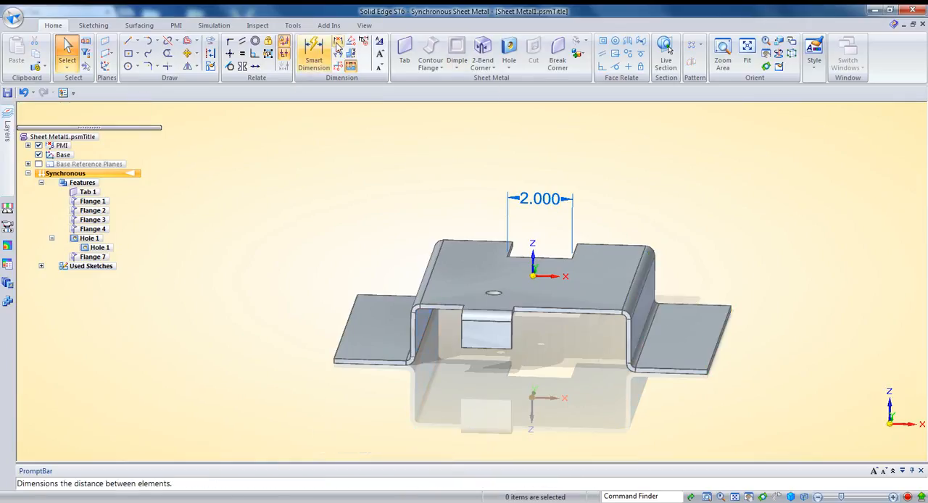
left_click(313, 54)
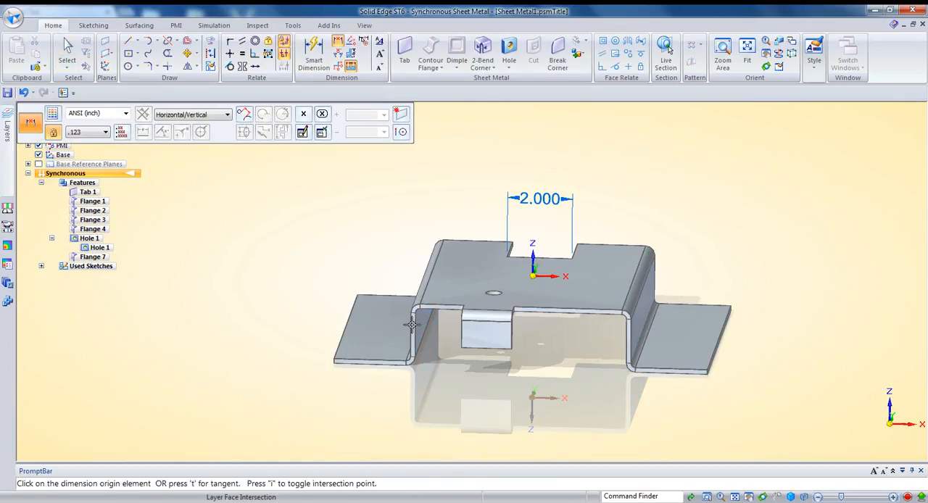
left_click(566, 310)
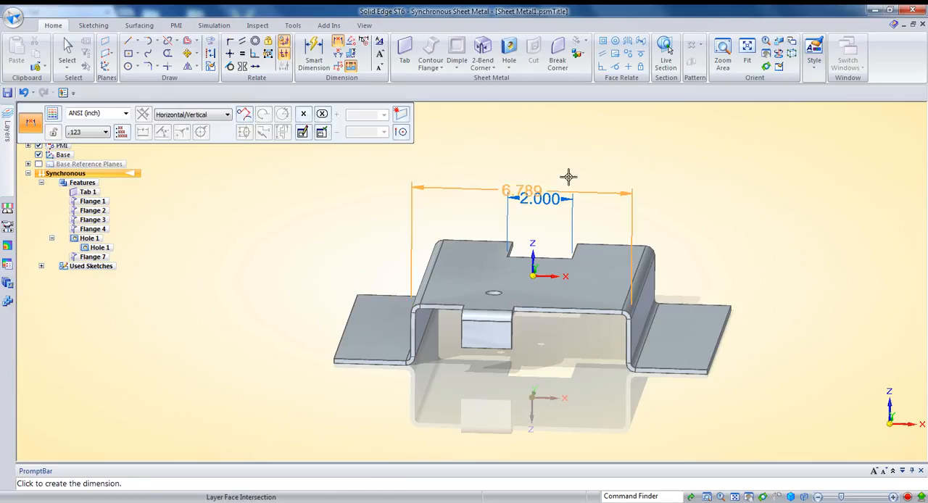
left_click(569, 154)
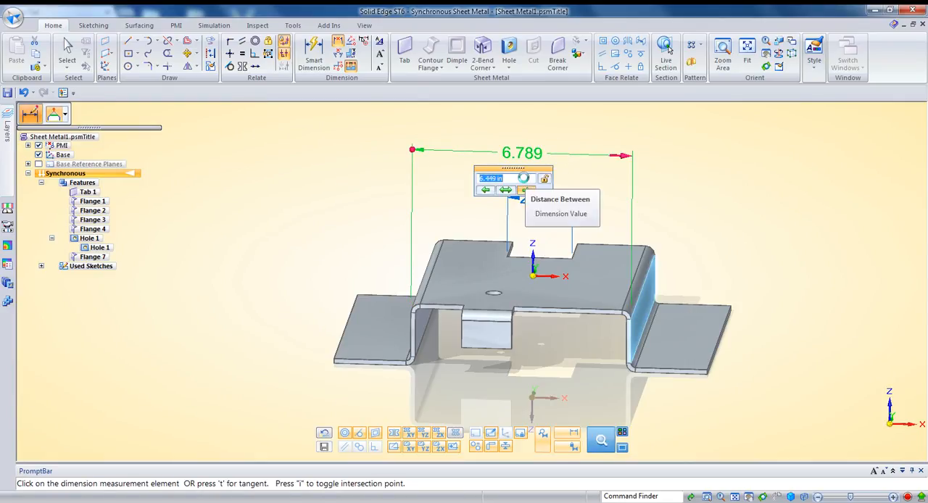
Step the side wall distance down to 6.110 in and up to 7.026 in, switching which wall is driven.
scroll(523, 177, "down", 1)
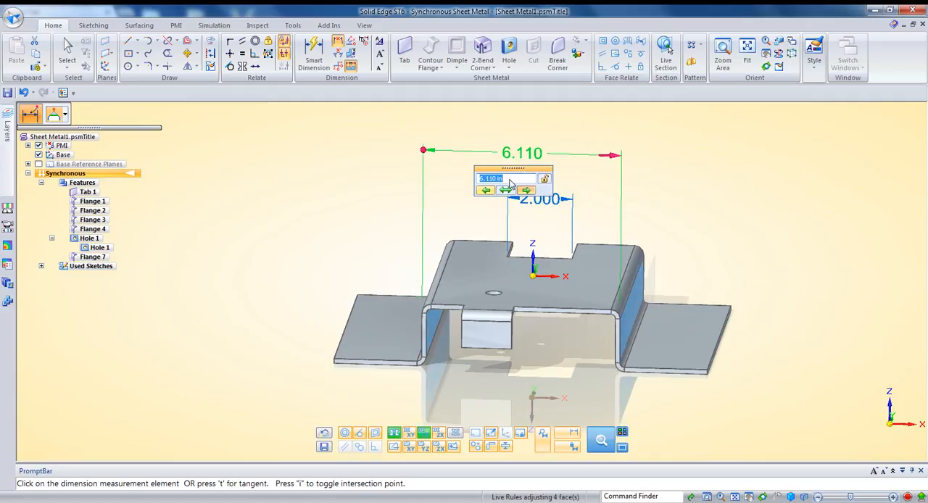
scroll(509, 179, "up", 1)
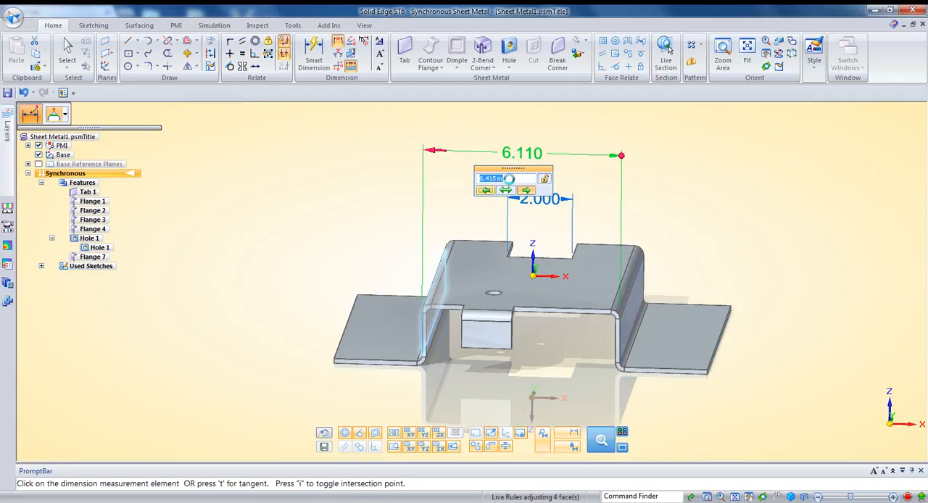
scroll(509, 178, "up", 2)
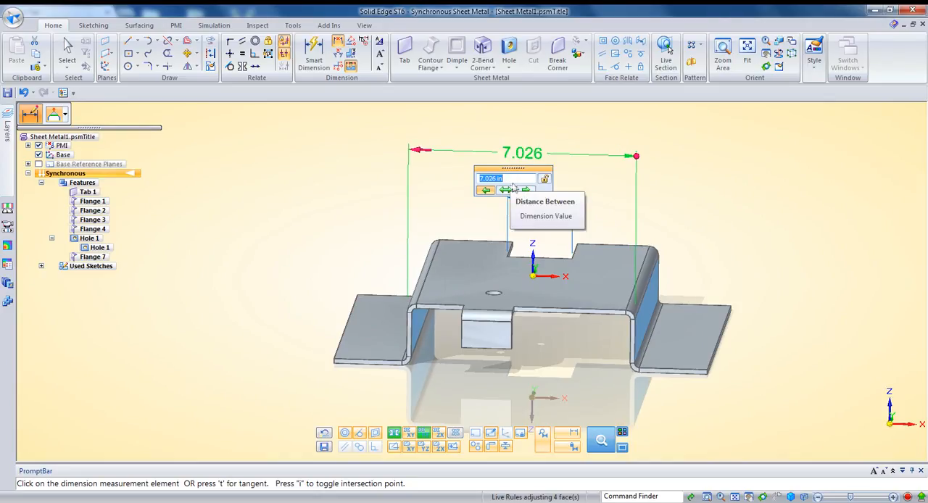
left_click(528, 189)
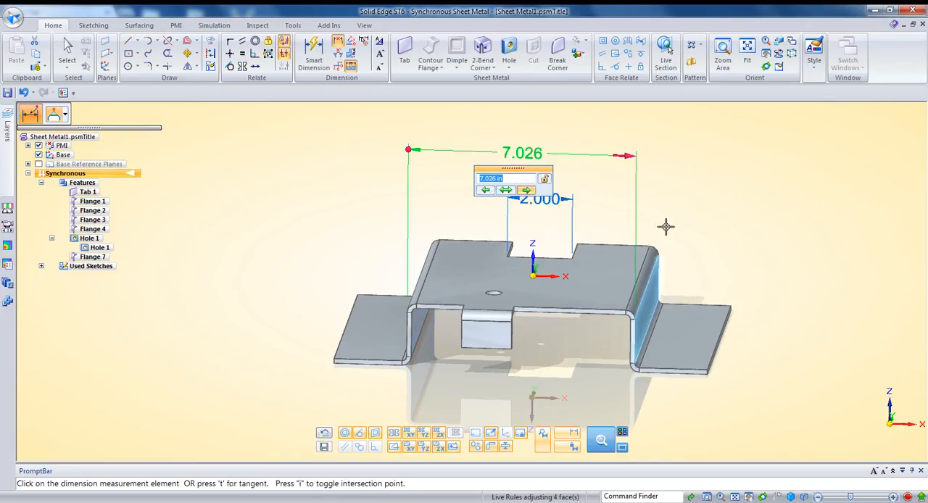
key("Escape")
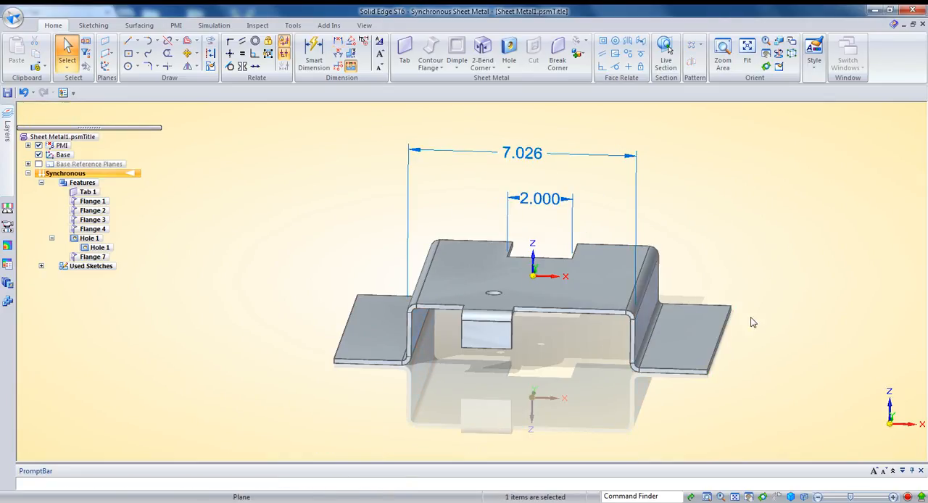
Select the foot flange's outer end face, set the side wall distance to 7 in with it included, and clear the selection.
left_click(727, 325)
left_click(530, 158)
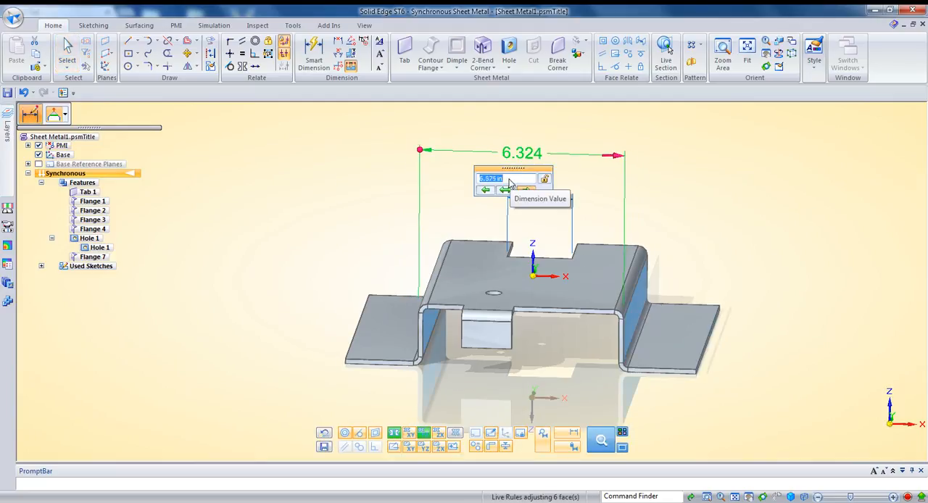
scroll(509, 184, "up", 1)
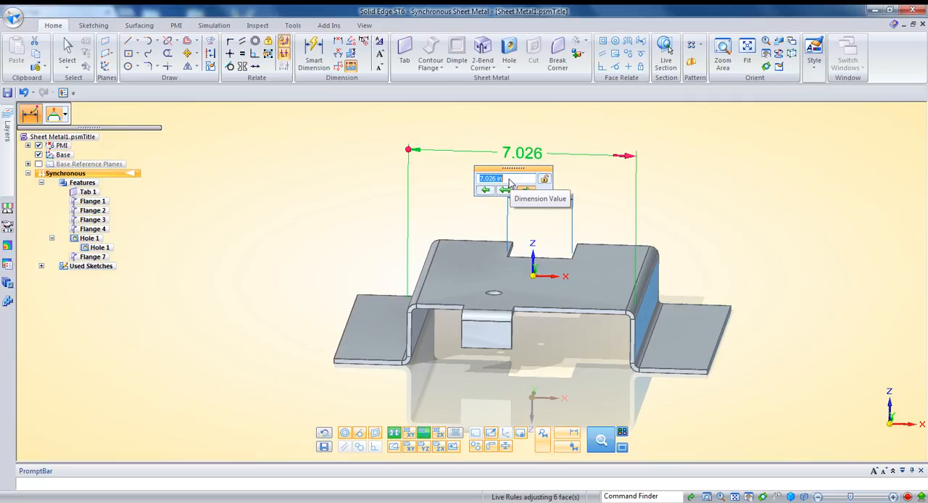
type("7")
key("Return")
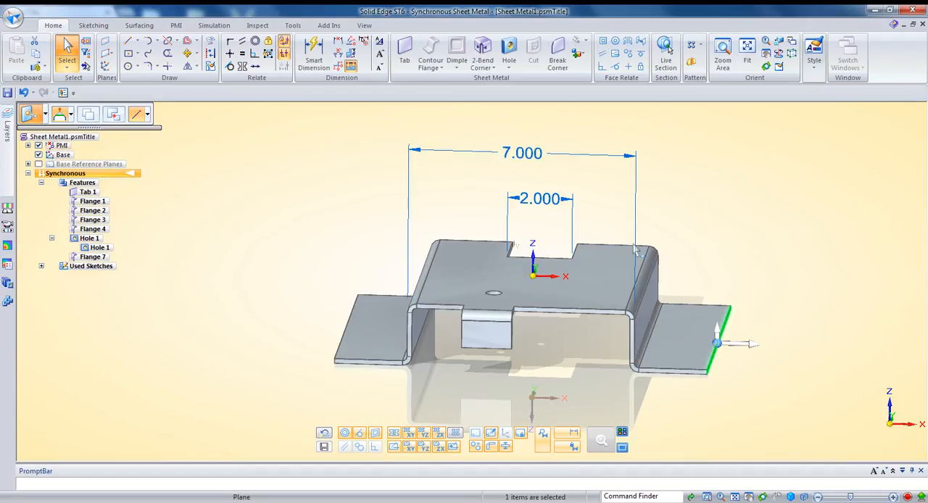
left_click(728, 240)
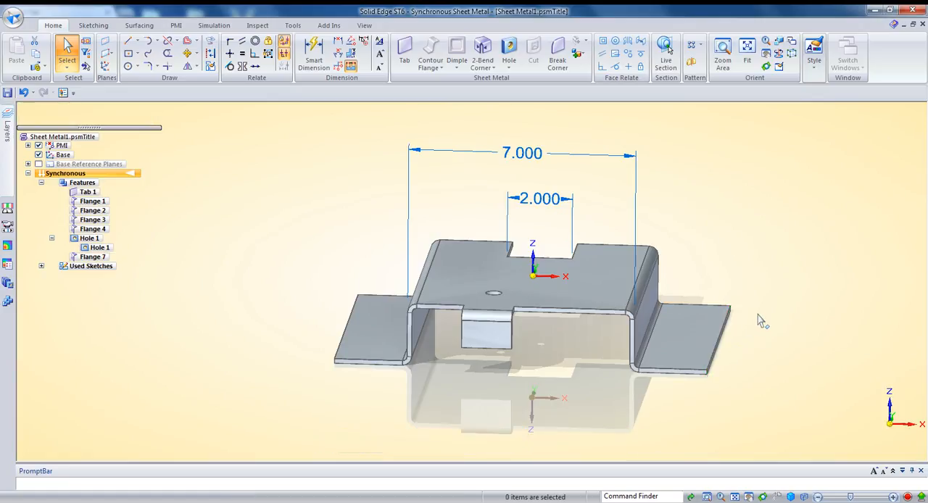
Select the front flange together with the hole in the top face.
middle_click_drag(578, 335, 574, 353)
middle_click_drag(503, 330, 495, 342)
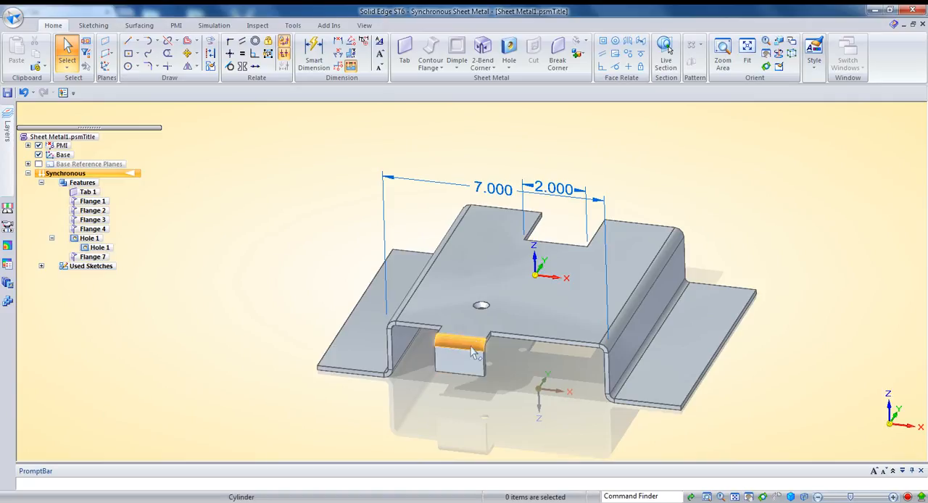
middle_click_drag(425, 364, 422, 329)
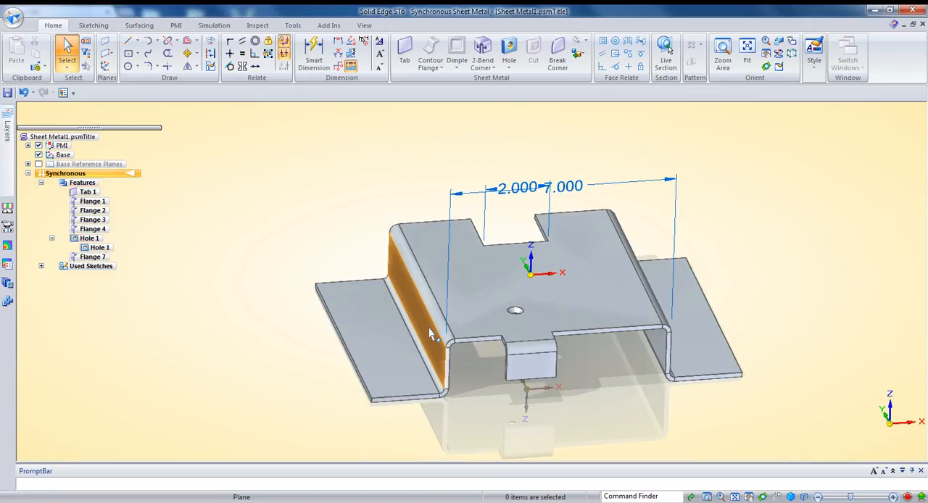
middle_click_drag(441, 337, 476, 273)
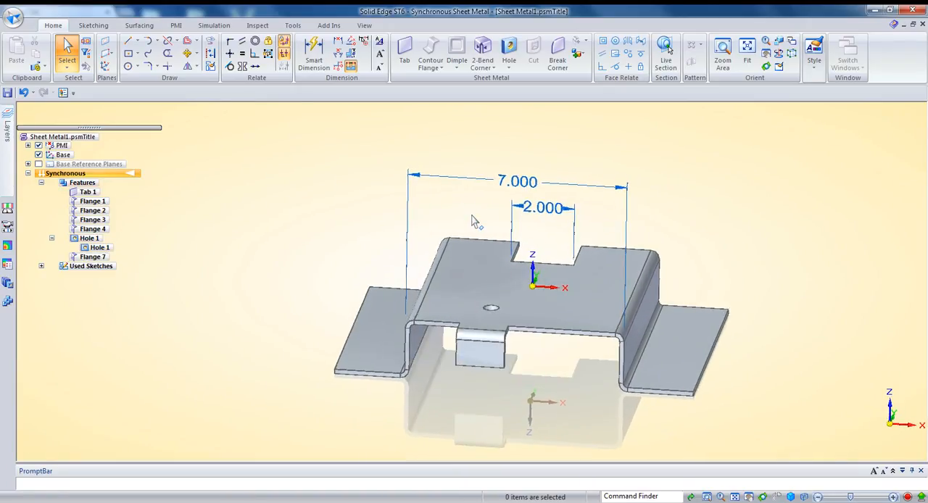
middle_click_drag(482, 305, 480, 371)
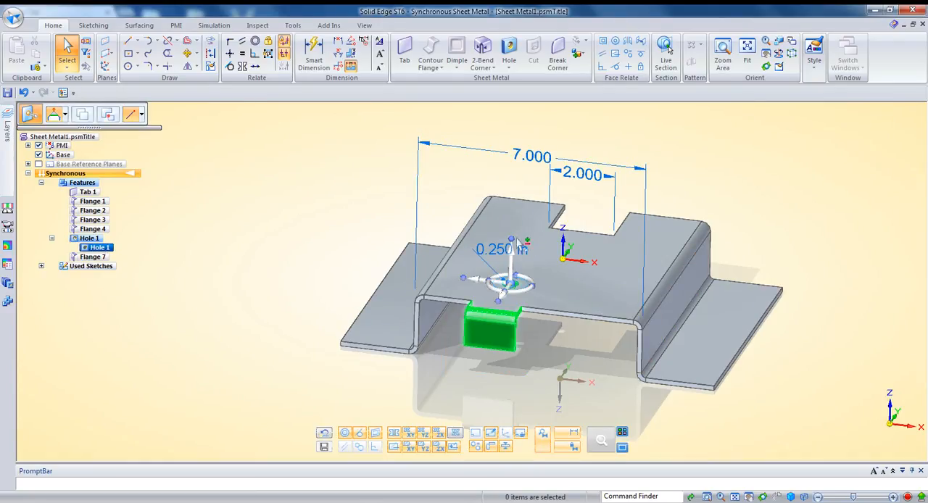
middle_click_drag(549, 310, 573, 314)
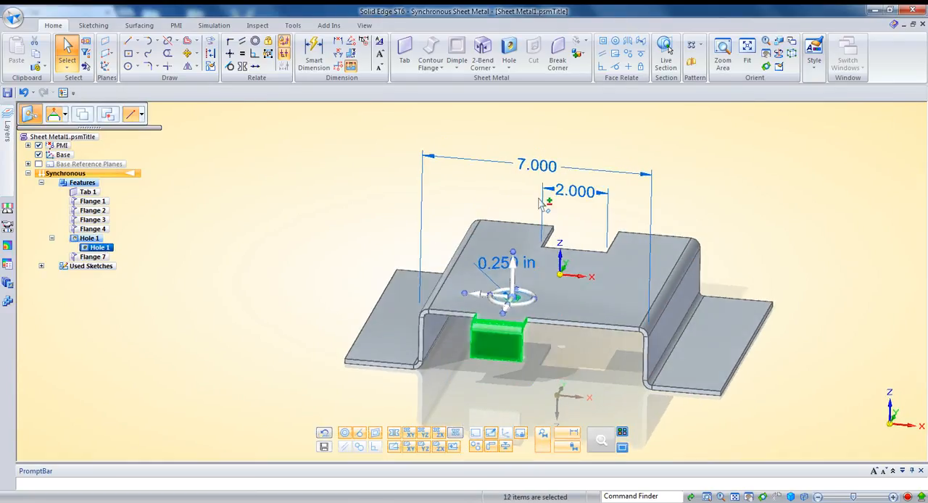
Try widening the side wall distance to 7.7 in from the flange side with the flange and hole included, and undo it.
left_click(532, 166)
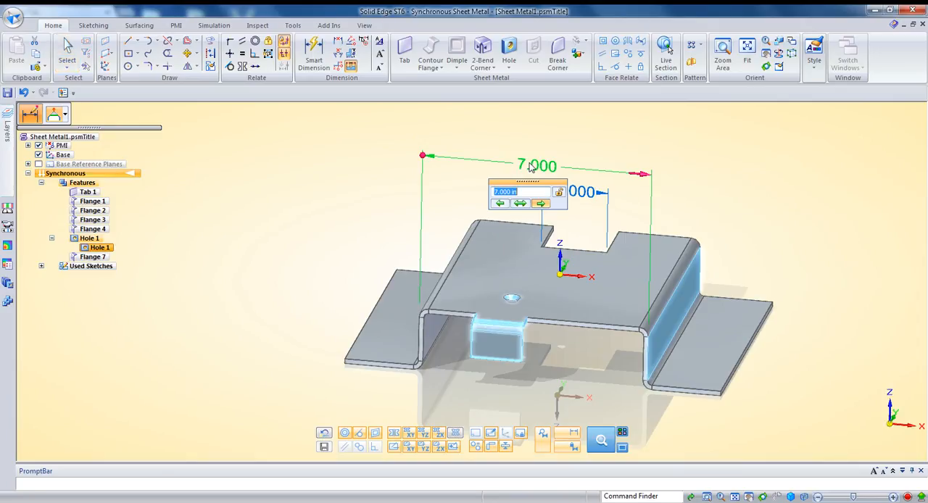
left_click(503, 207)
middle_click_drag(473, 319, 545, 341)
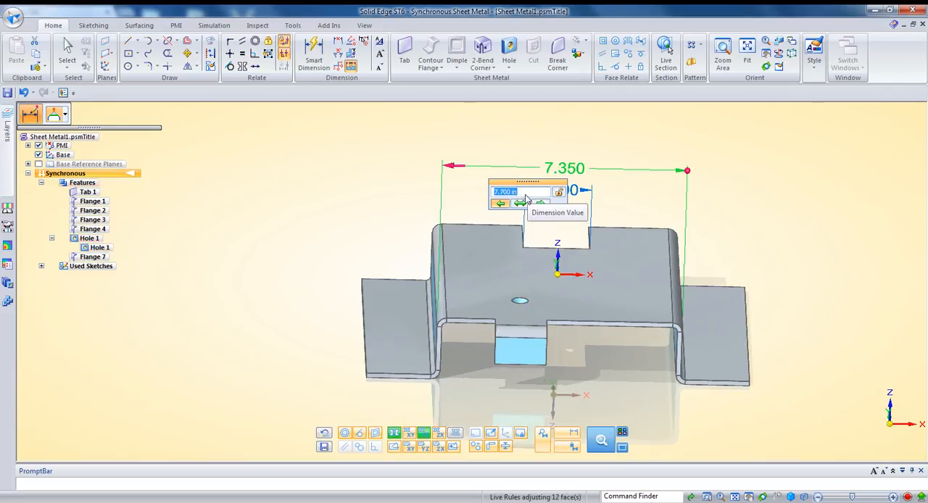
left_click(369, 247)
key("ctrl+z")
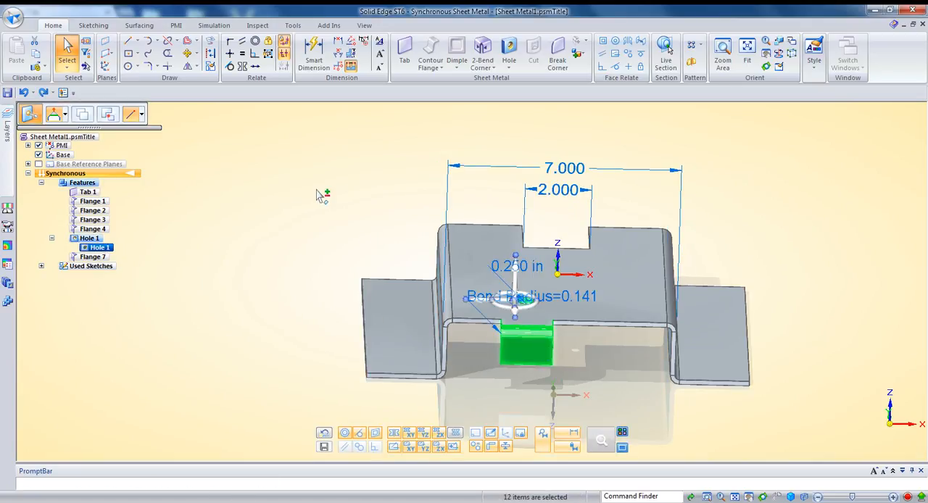
Add the flange-side wall and its foot flange to the selection and set the side wall distance to 8 in from that side.
left_click_drag(316, 189, 483, 401)
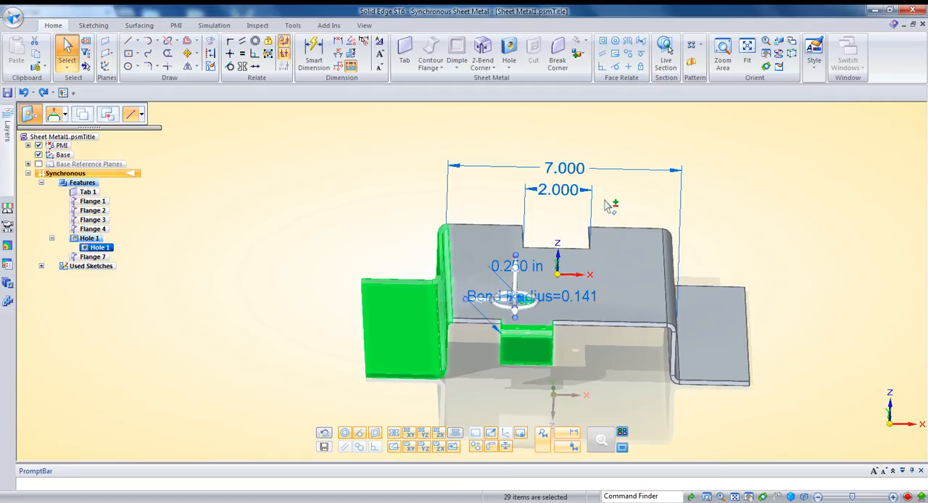
left_click(563, 193)
left_click(557, 200)
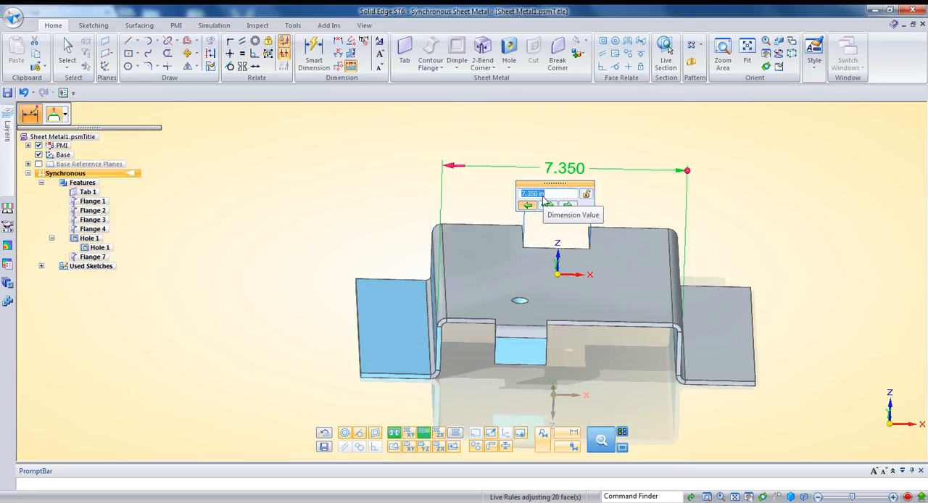
type("8")
key("Return")
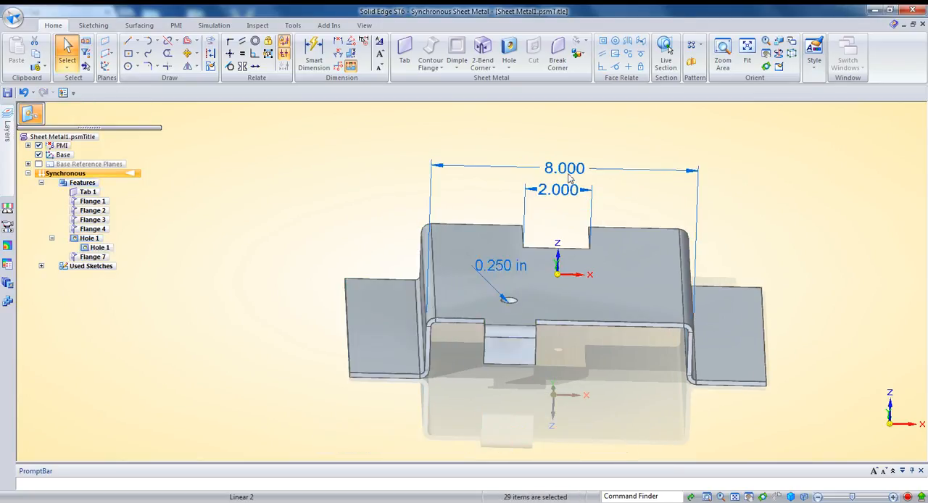
Try side wall distances from 7.6 to 9.6 in, moving both walls, the front flange and the hole symmetrically.
left_click(568, 171)
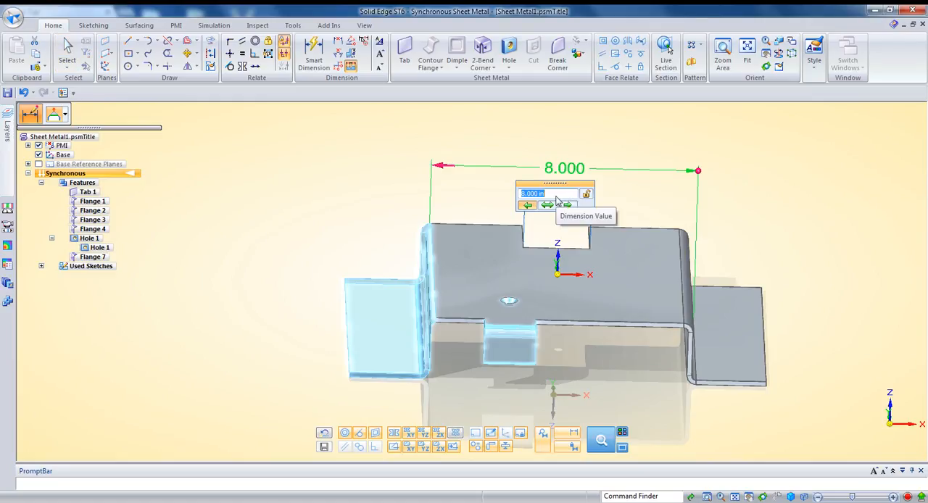
scroll(556, 196, "up", 1)
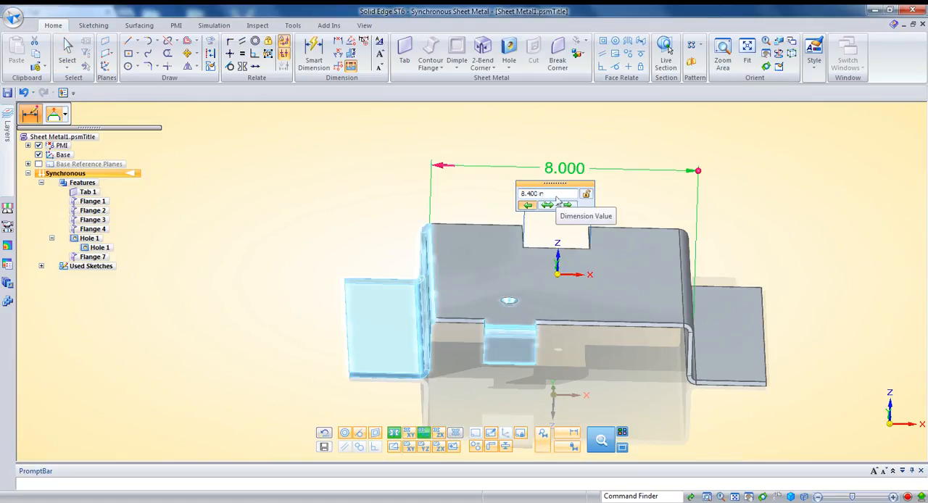
scroll(556, 197, "up", 1)
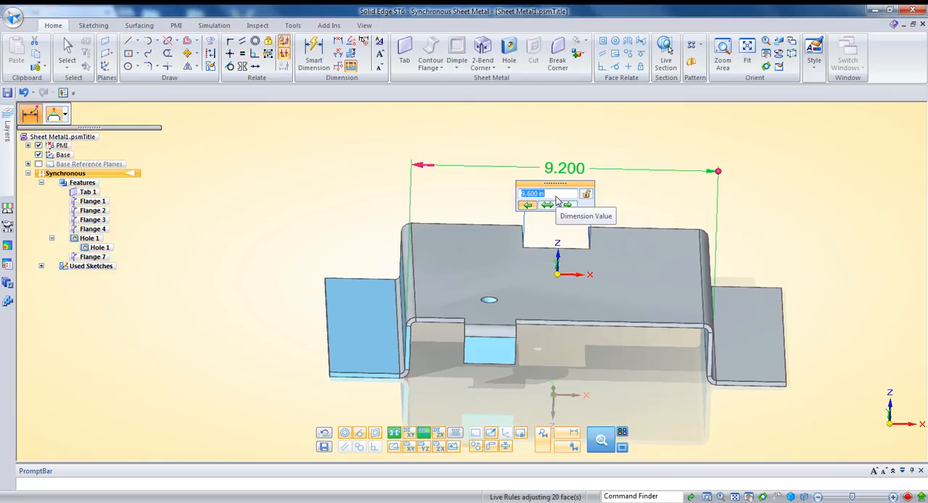
scroll(556, 197, "up", 1)
scroll(556, 197, "down", 2)
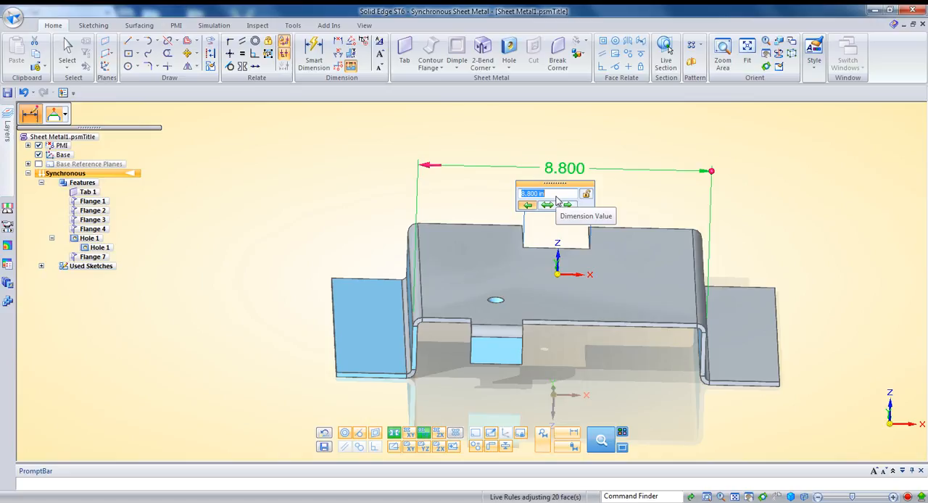
scroll(558, 197, "down", 4)
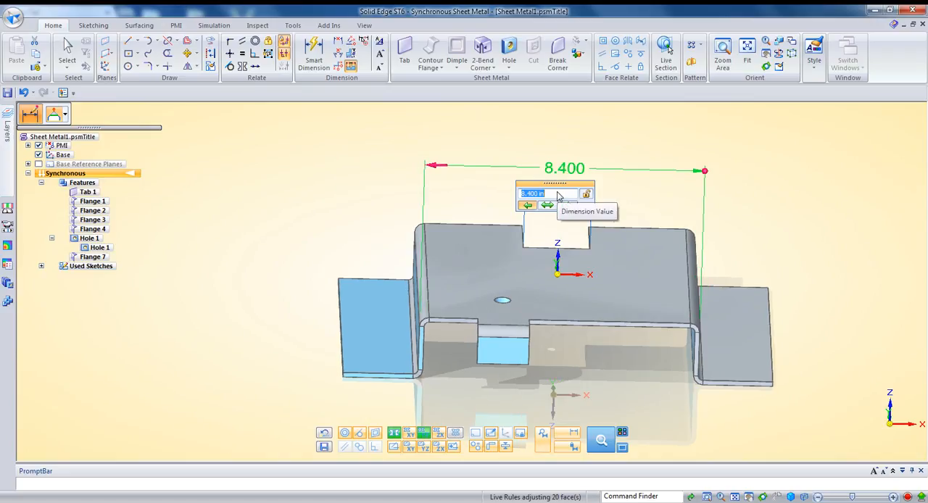
scroll(558, 196, "up", 2)
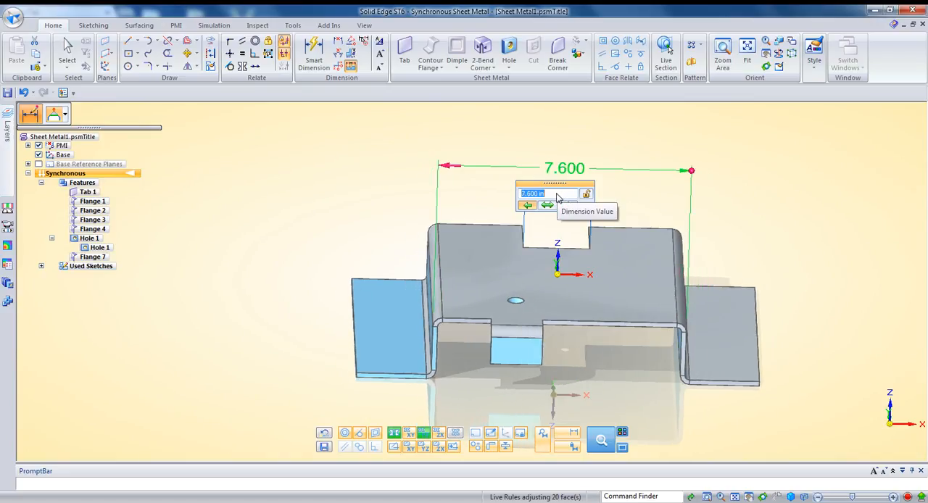
left_click_drag(539, 185, 339, 162)
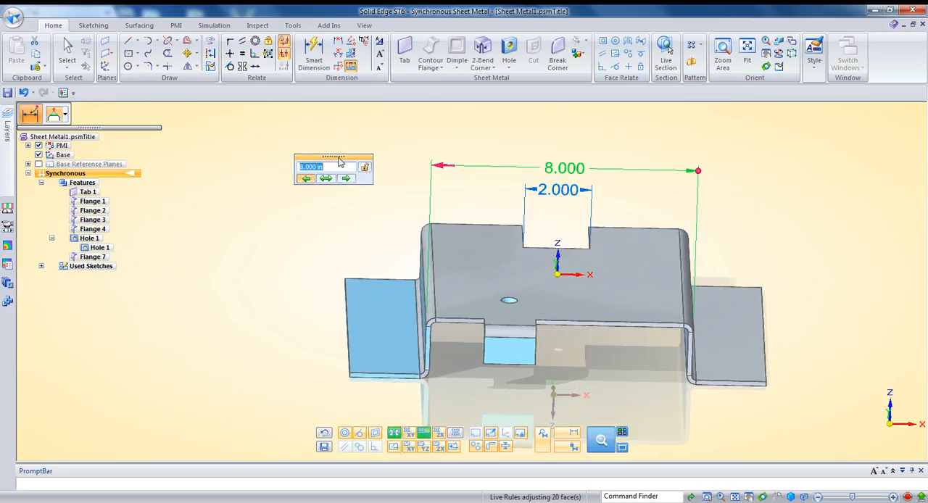
Vary the side wall distance between 8.4 and 9.6 in again, and set it back to 8 in.
scroll(336, 170, "up", 2)
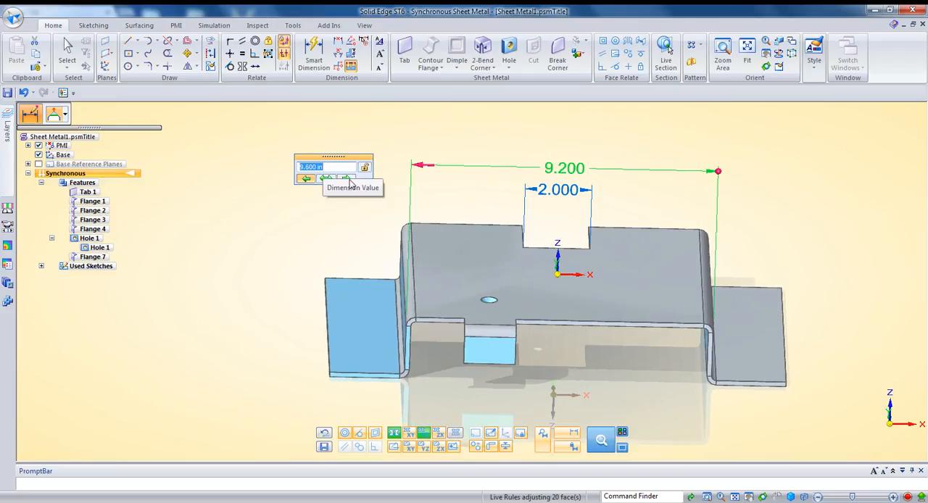
scroll(324, 170, "up", 1)
scroll(330, 168, "down", 4)
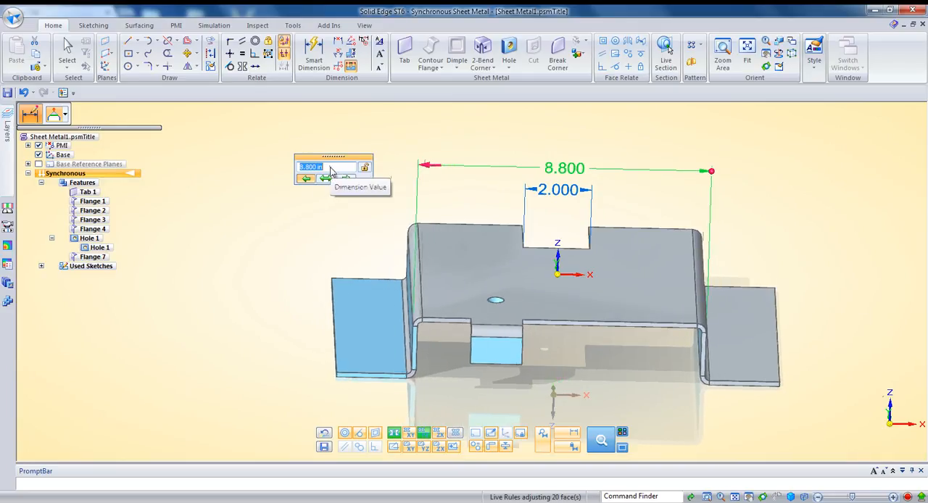
scroll(331, 171, "up", 1)
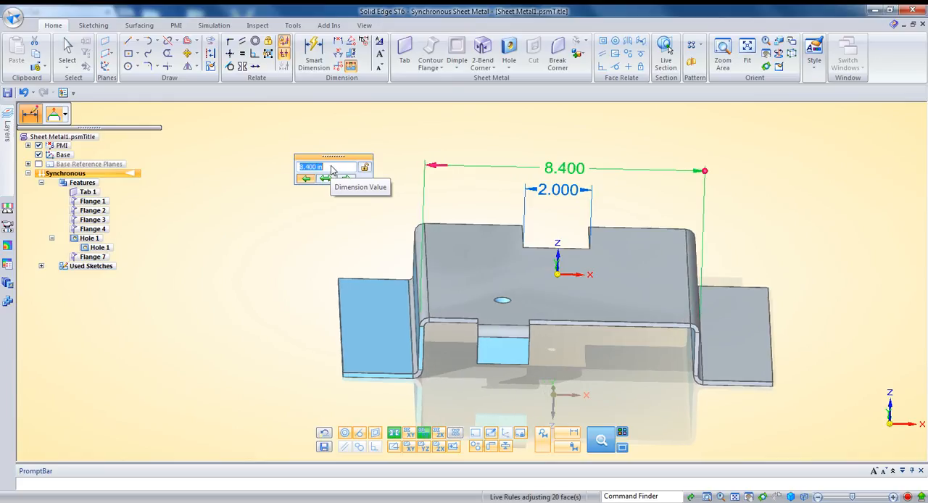
type("8")
key("Return")
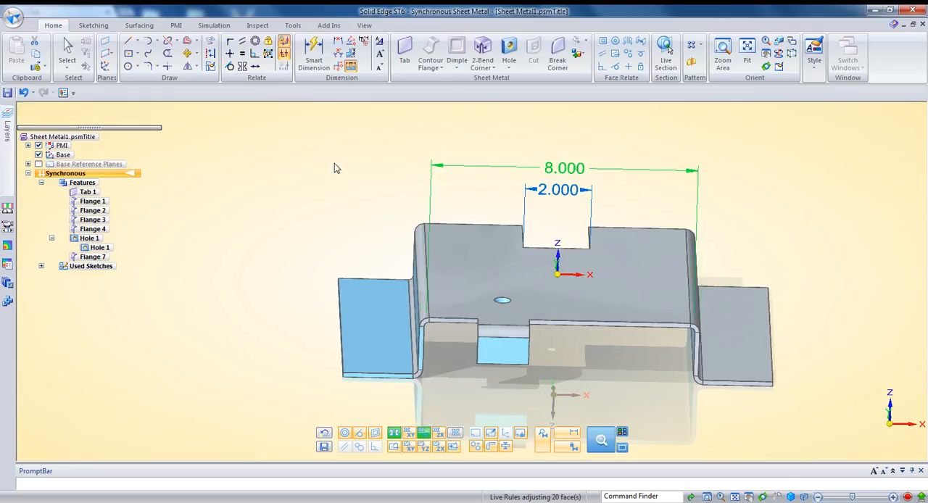
middle_click_drag(780, 208, 761, 215)
scroll(669, 250, "up", 3)
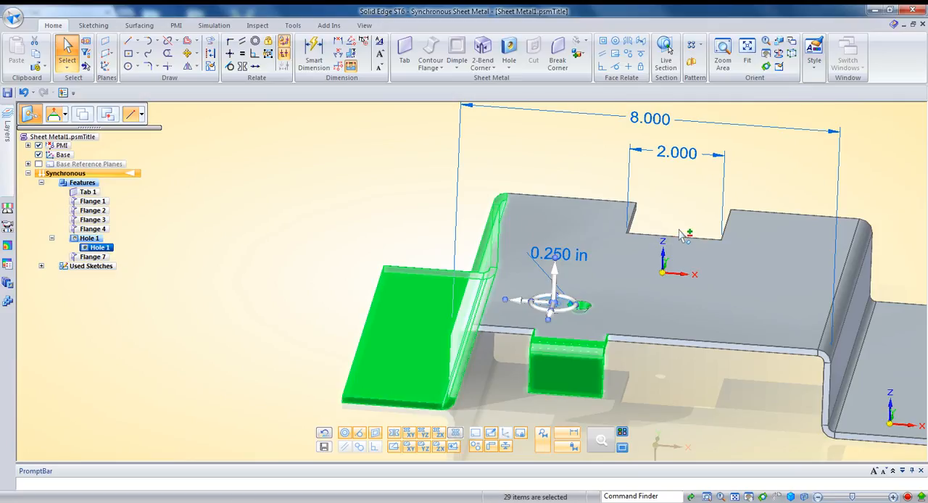
left_click(683, 231)
middle_click_drag(677, 215, 607, 219)
scroll(689, 232, "down", 2)
left_click_drag(573, 180, 707, 285)
middle_click_drag(701, 272, 739, 279)
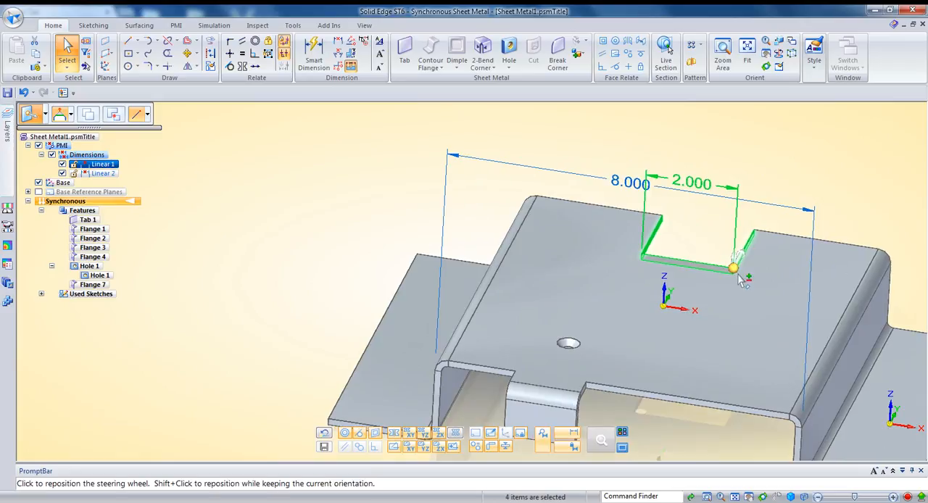
left_click(733, 269)
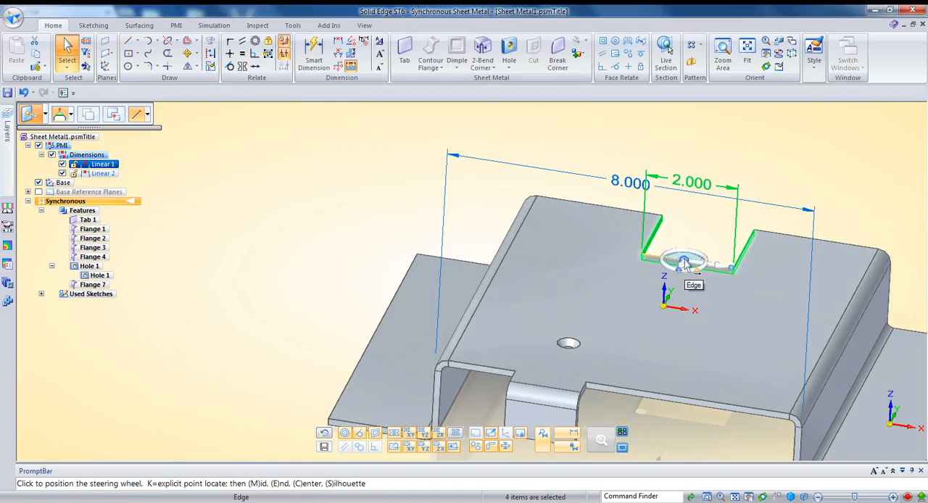
key("Escape")
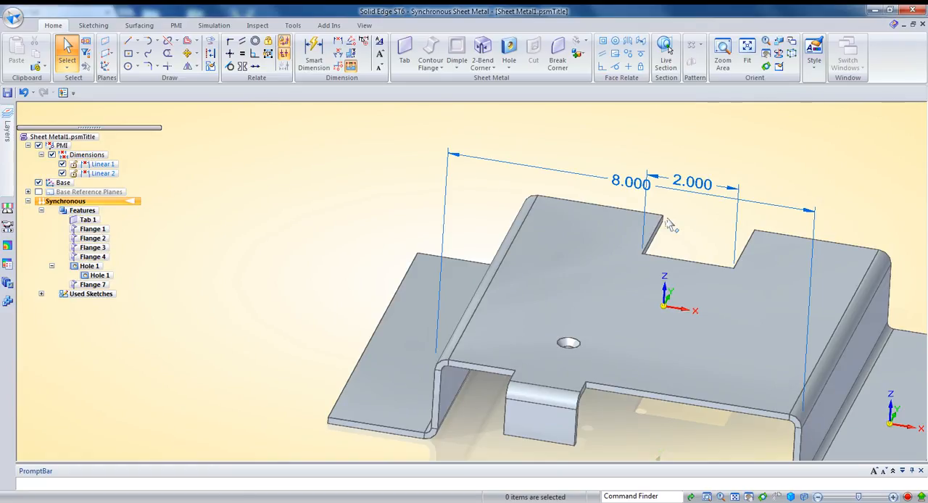
Select the notch's three faces and place the steering wheel at the midpoint of its inner edge.
left_click_drag(620, 203, 774, 289)
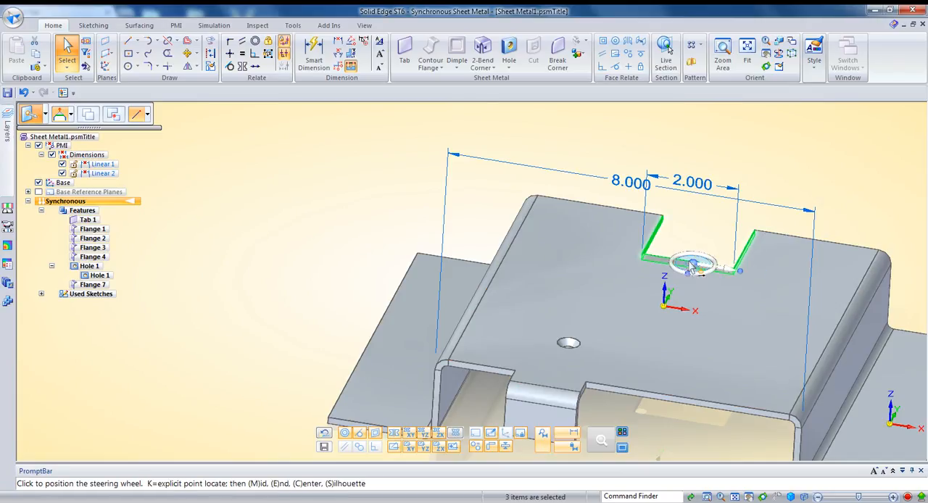
middle_click_drag(688, 266, 683, 262)
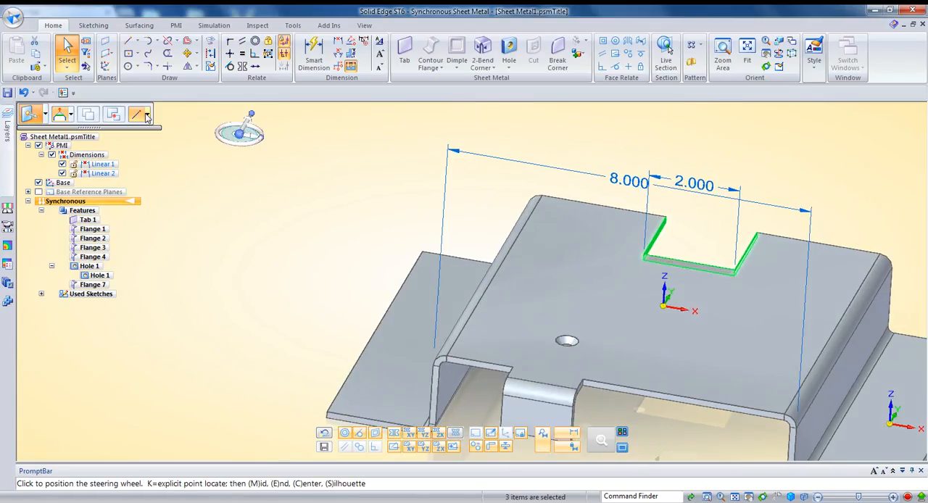
left_click(147, 117)
left_click(161, 181)
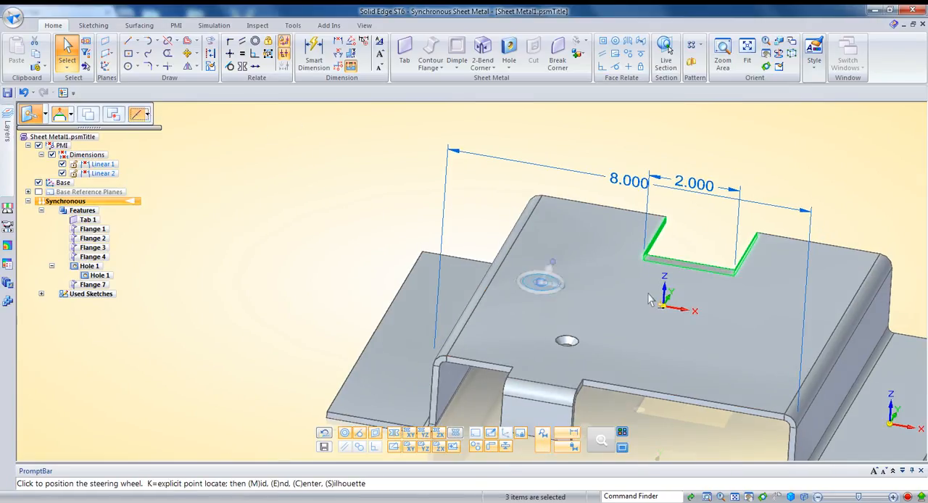
left_click(688, 266)
Move the notch along the X axis to center it on the base coordinate system's origin, and clear the selection.
middle_click_drag(714, 282, 728, 319)
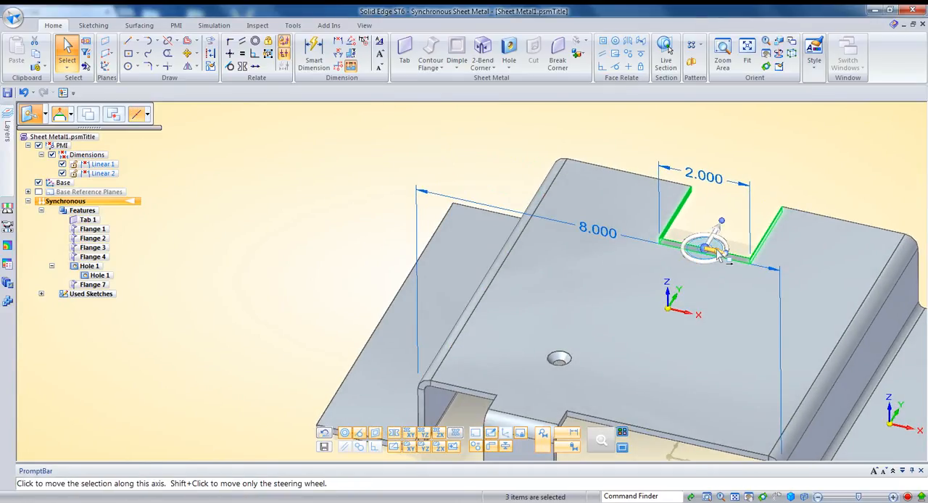
left_click(712, 235)
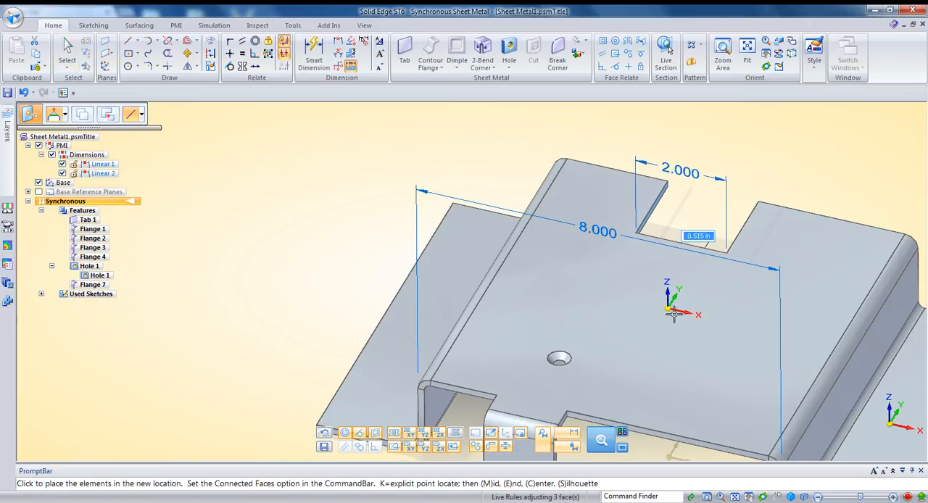
left_click(142, 122)
left_click(158, 157)
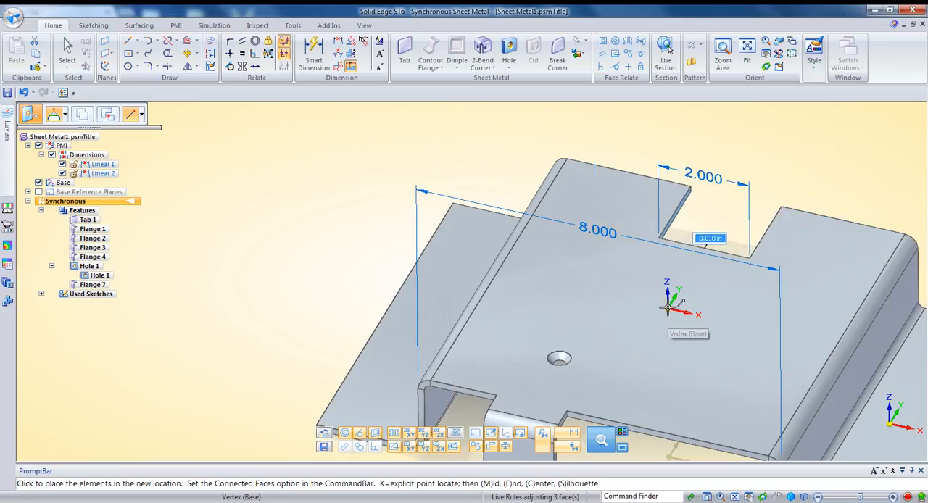
left_click(673, 274)
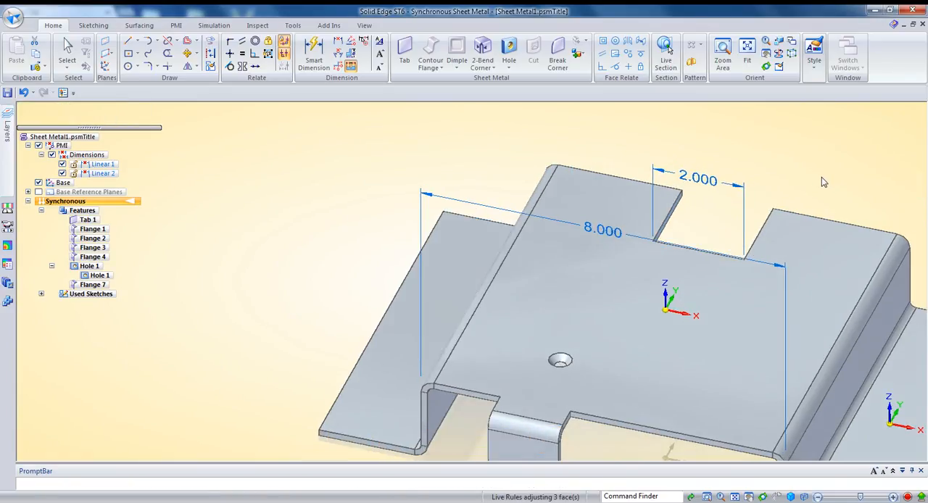
middle_click_drag(767, 198, 704, 216)
key("Escape")
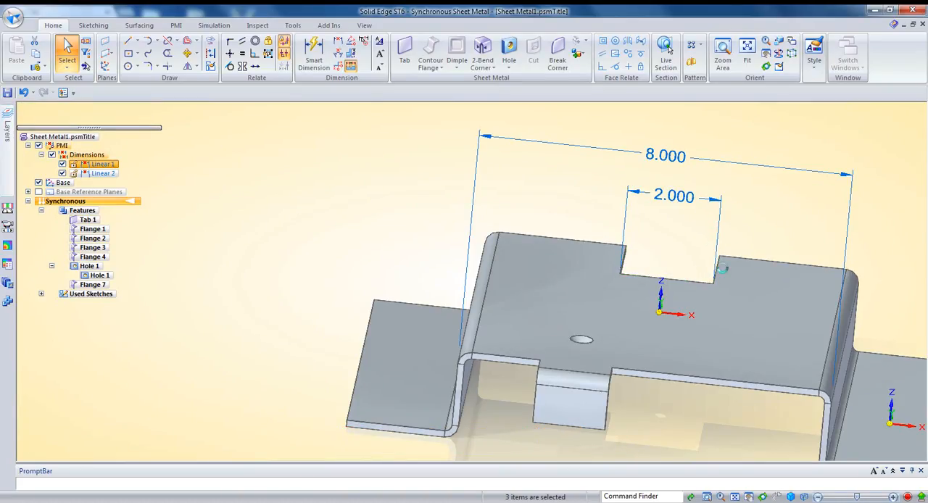
Try to narrow the notch symmetrically by moving one of its side faces inward along the X axis.
middle_click_drag(726, 269, 735, 274)
left_click(729, 267)
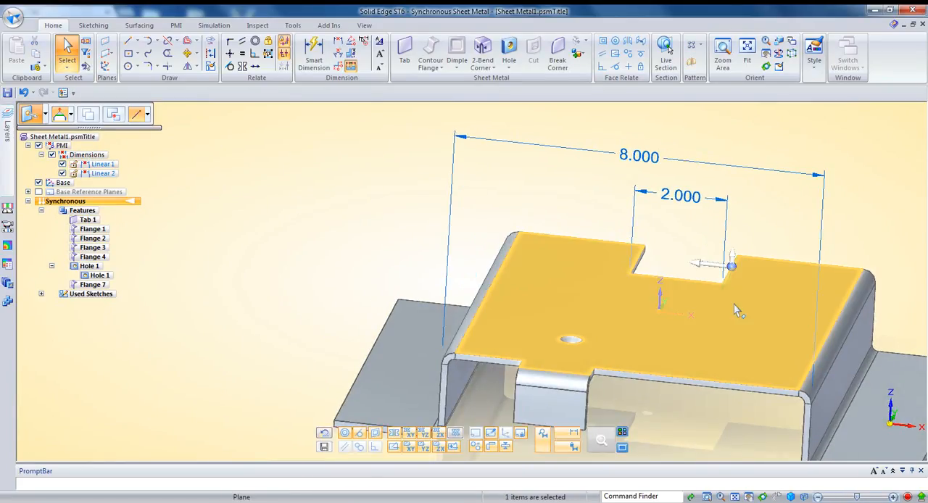
left_click(714, 263)
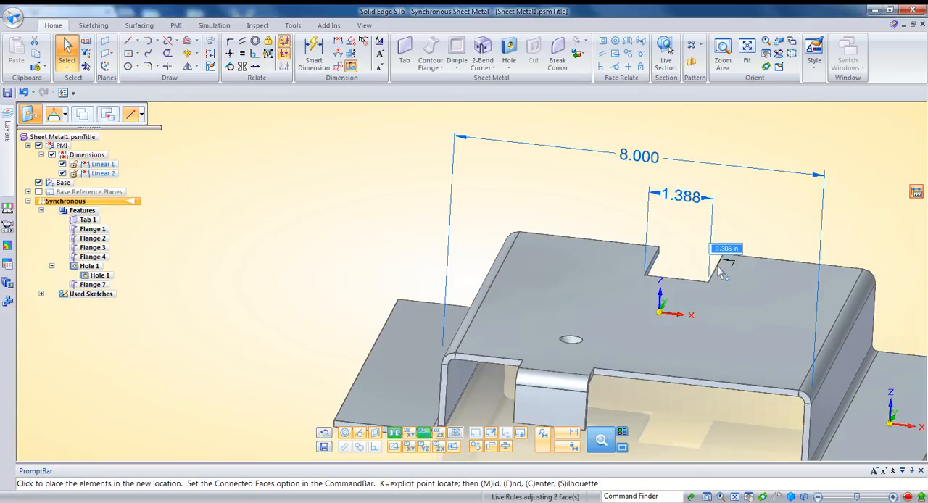
left_click(725, 253)
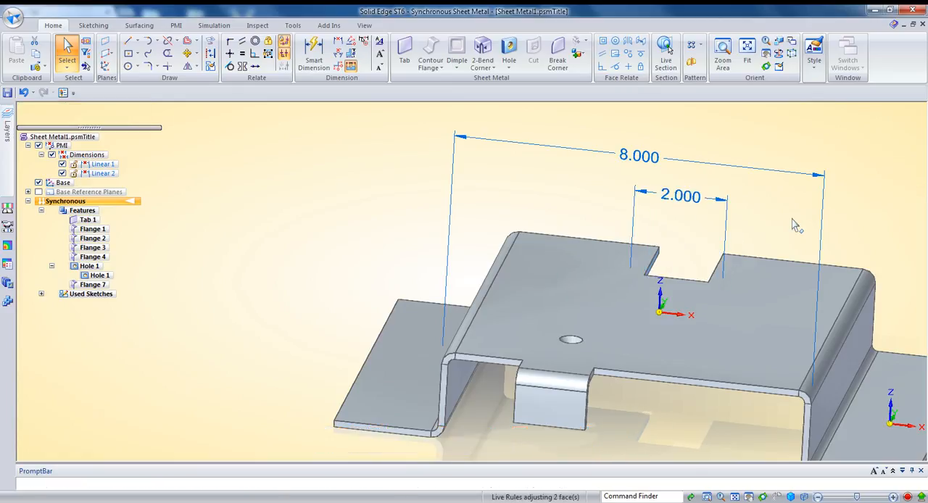
left_click(832, 145)
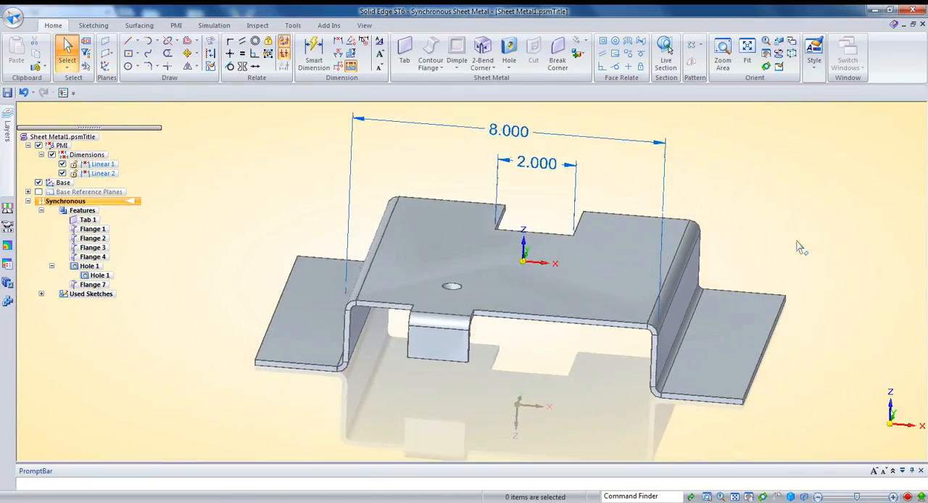
Select both side walls and one foot flange's outer end face, and preview moving them symmetrically along the X axis.
left_click(679, 305)
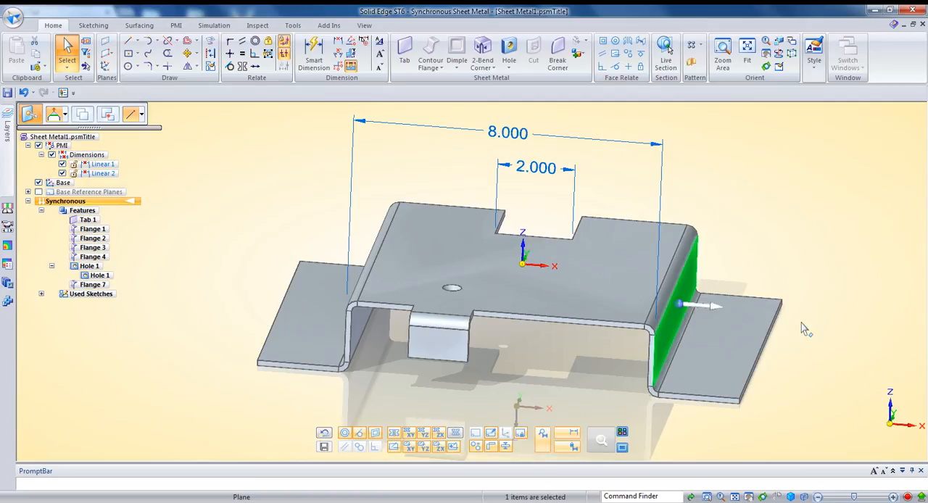
left_click(763, 351)
middle_click_drag(468, 296, 594, 296)
left_click(386, 326)
middle_click_drag(627, 323, 725, 323)
left_click(713, 317)
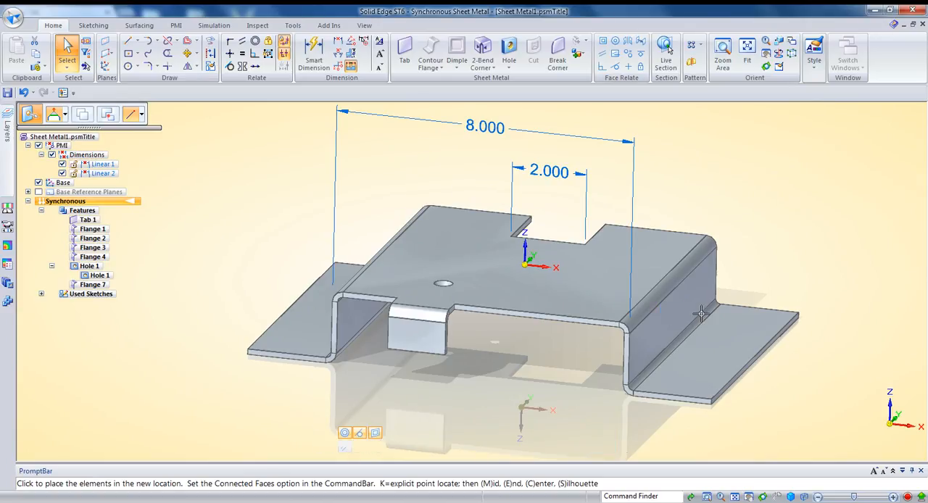
middle_click_drag(733, 318, 750, 319)
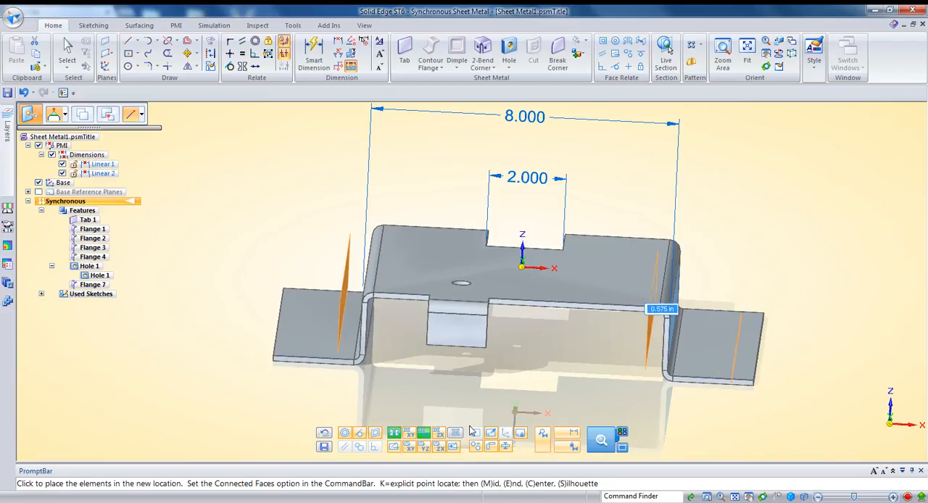
Turn off the base symmetry Live Rule, preview shifting both side walls the same way by about 1.1 in, and cancel the move.
left_click(396, 433)
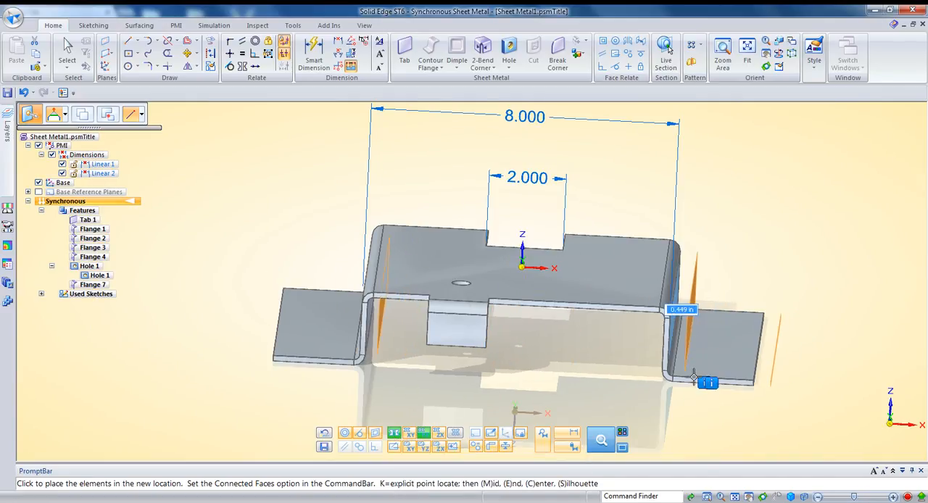
left_click(393, 434)
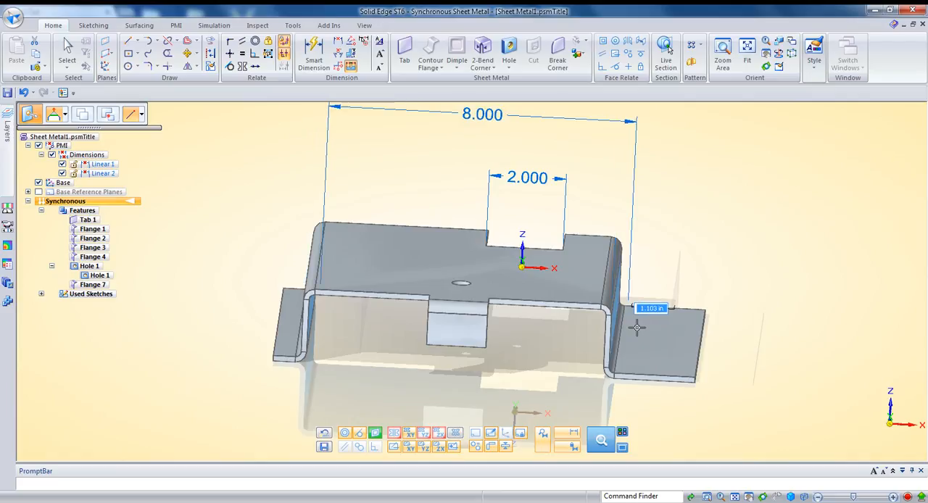
key("Escape")
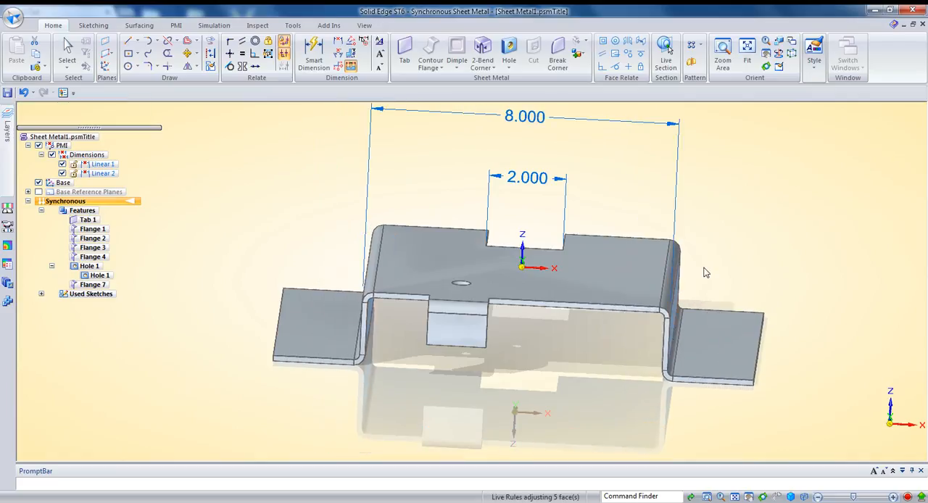
key("Escape")
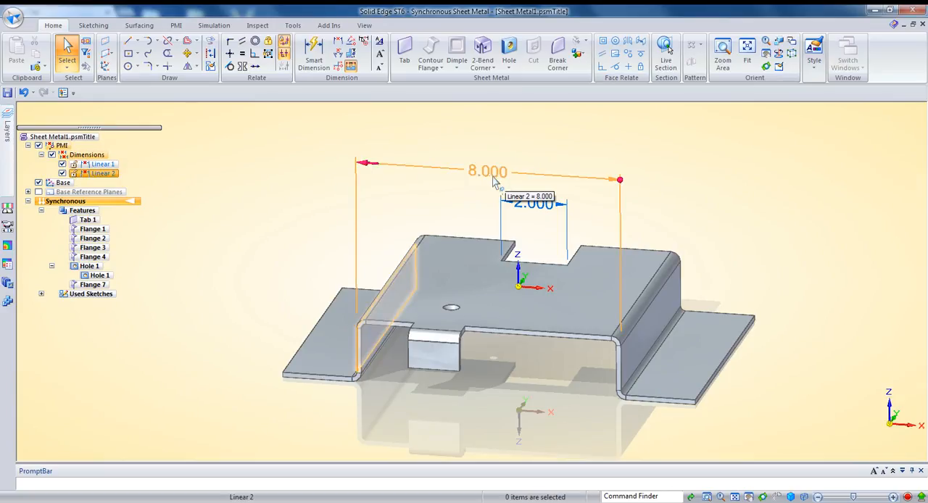
middle_click_drag(438, 179, 506, 175)
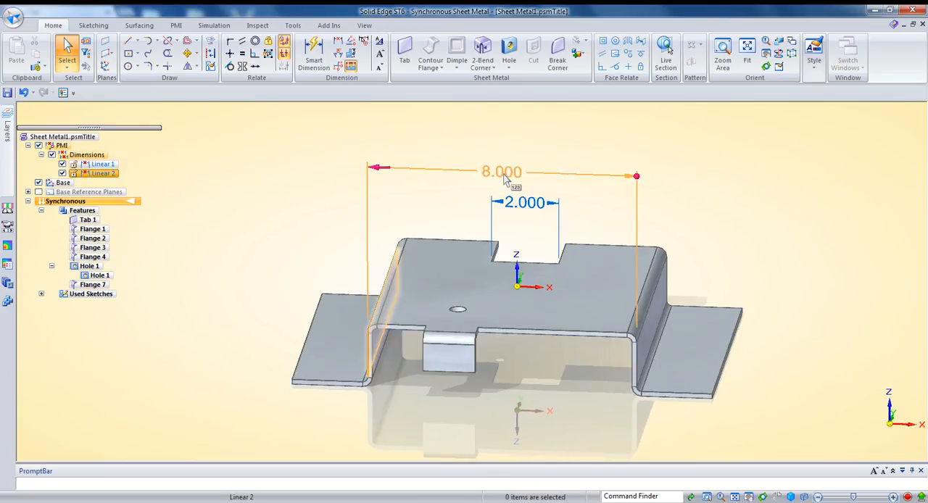
Open the overall width dimension between the side walls, switch the driven side from the left wall to the right wall, and cancel the edit.
left_click(505, 176)
middle_click_drag(464, 238, 392, 315)
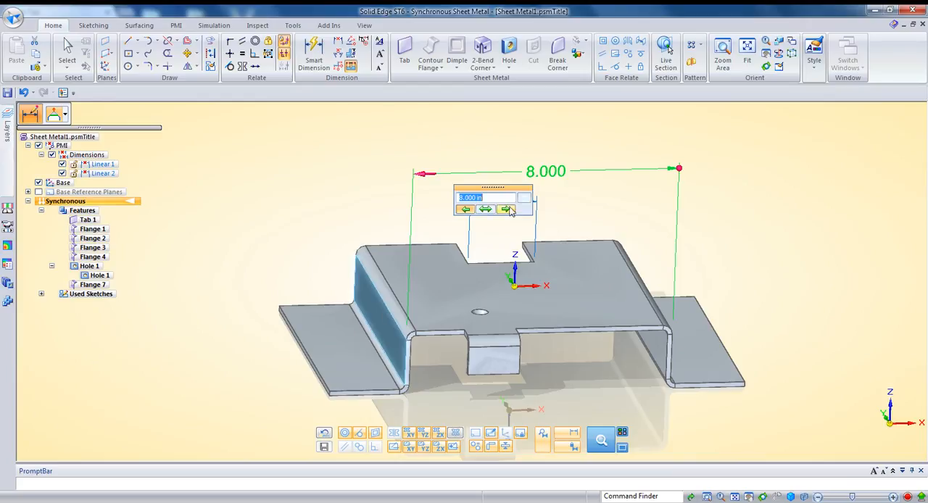
middle_click_drag(524, 284, 672, 320)
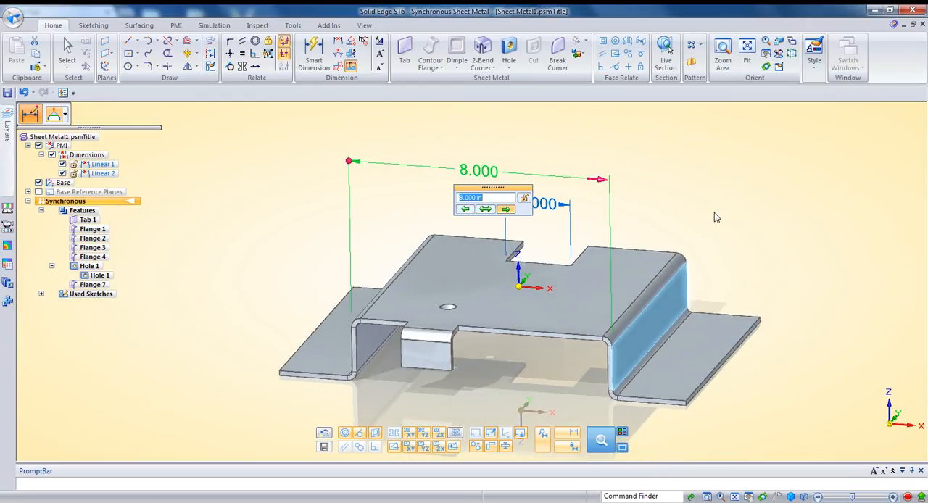
key("Escape")
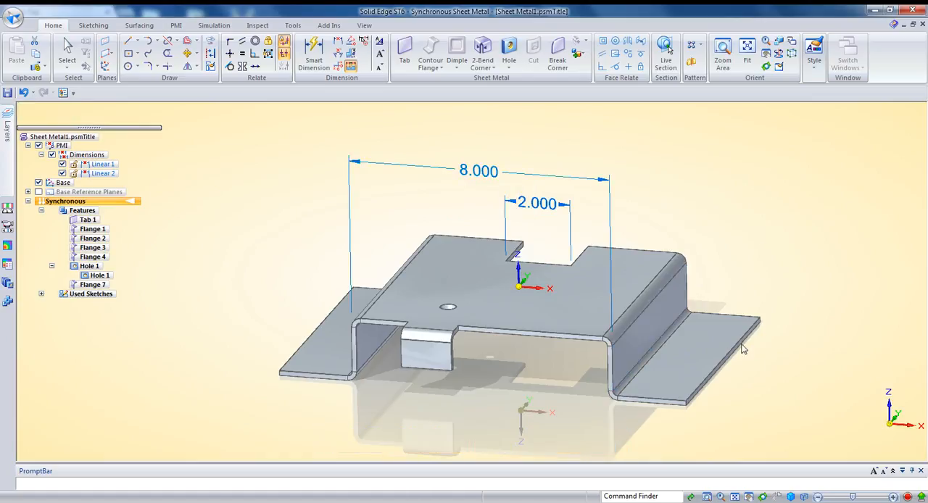
Preview driving the overall width between the side walls to 9.2, 8.4 and 7.6 in with base symmetry active, and return it to 8 in.
left_click(732, 357)
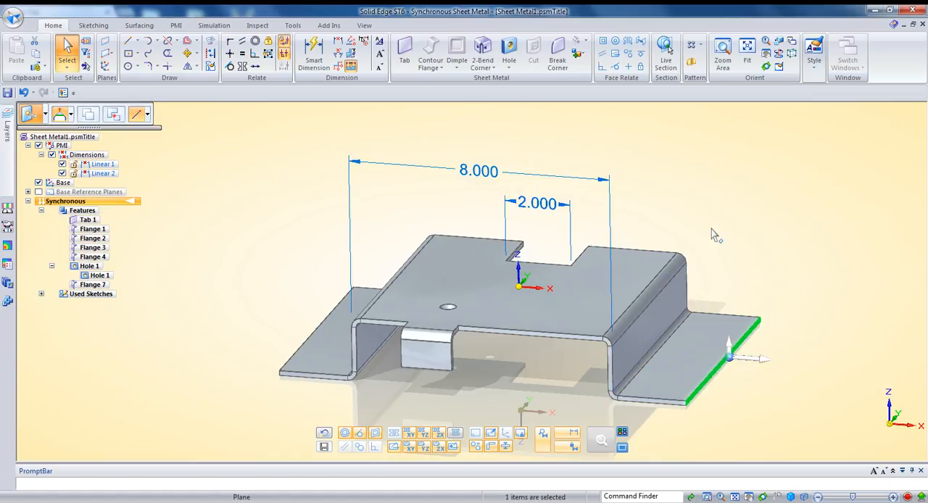
left_click(490, 211)
left_click(490, 218)
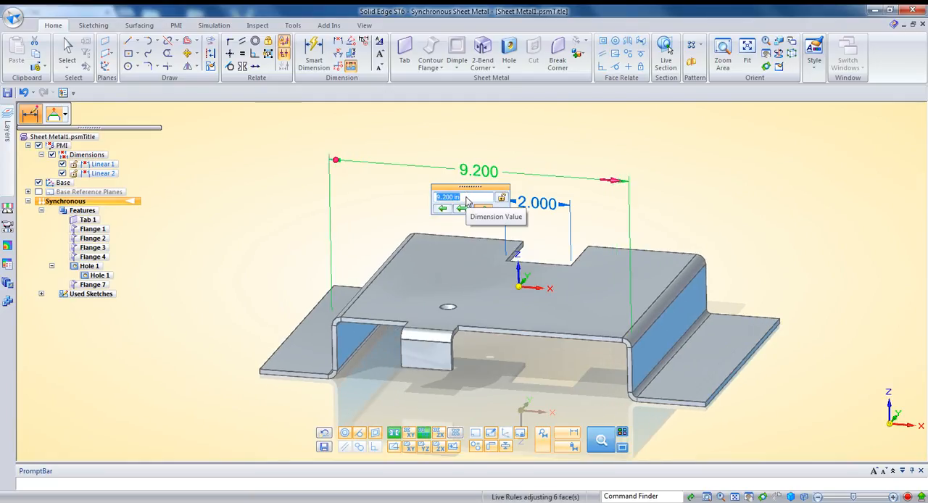
scroll(469, 203, "down", 4)
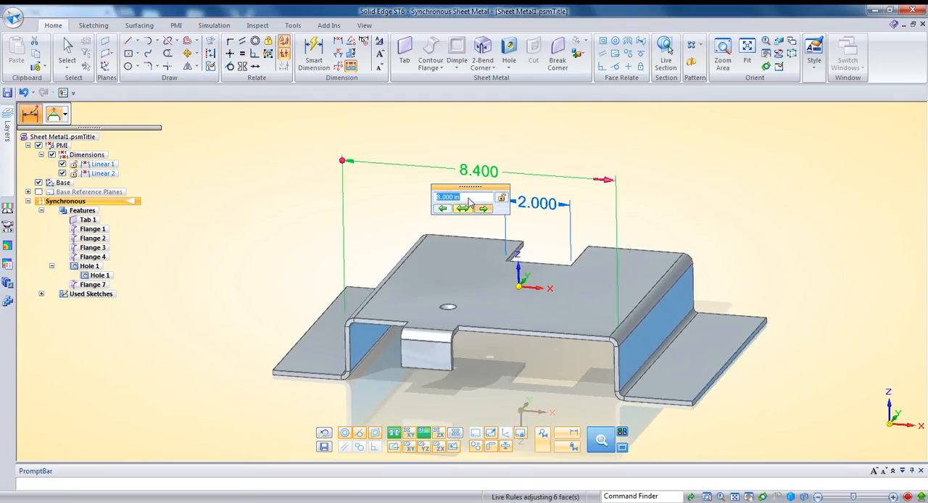
scroll(469, 203, "up", 1)
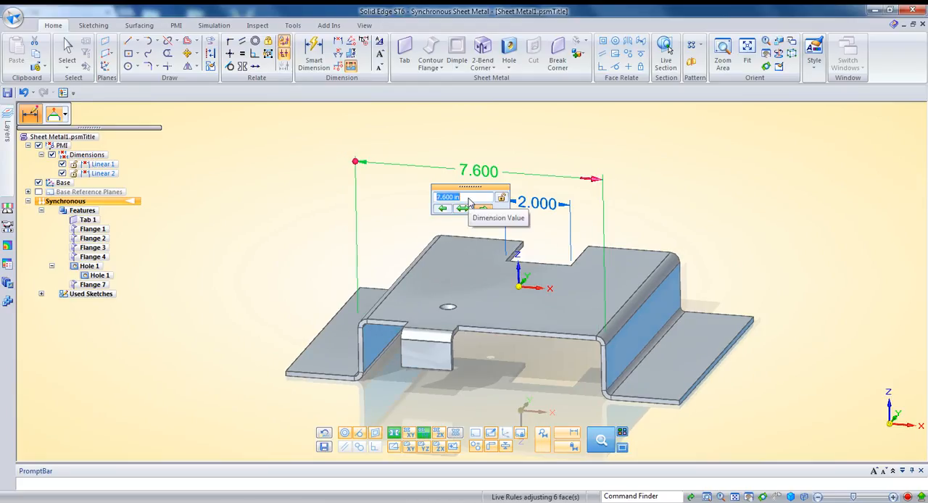
scroll(469, 203, "up", 1)
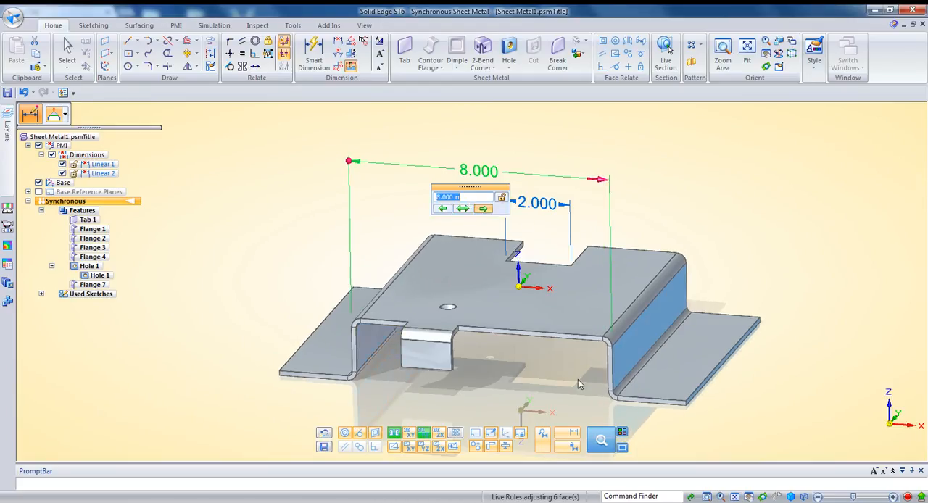
Turn off the base symmetry Live Rule, suspend all Live Rules for the overall width edit, cancel it, and clear the selection.
left_click(395, 436)
left_click(546, 440)
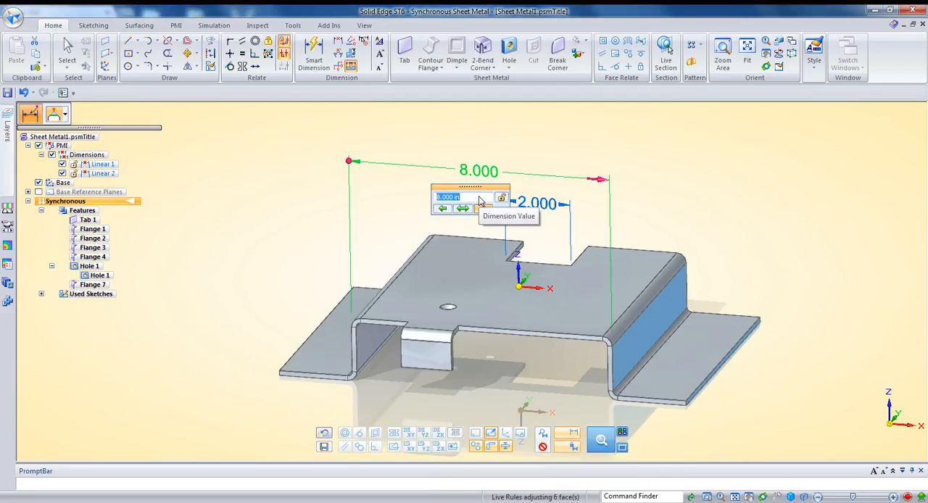
key("Escape")
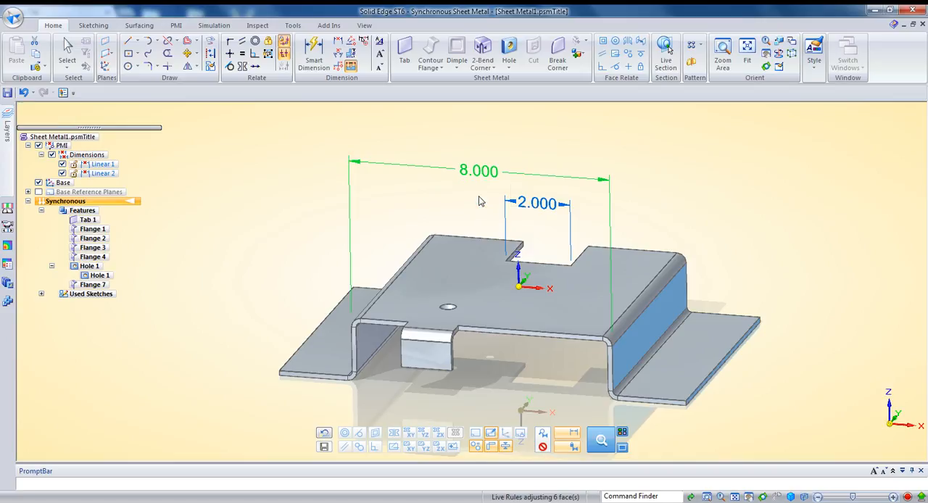
left_click(723, 357)
key("Escape")
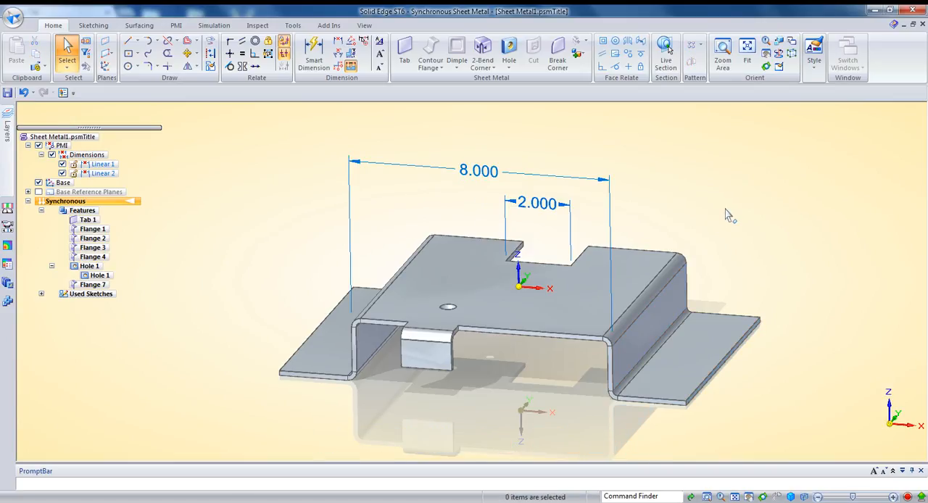